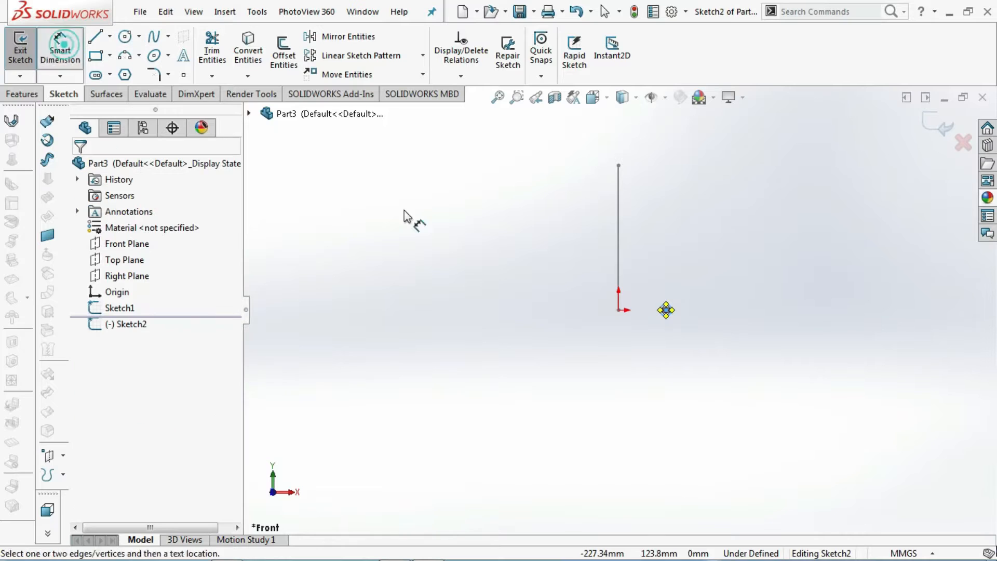
- Dimension the horizontal distance from the origin to the small circle's centre as 10 mm
scroll(723, 301, down, 6)
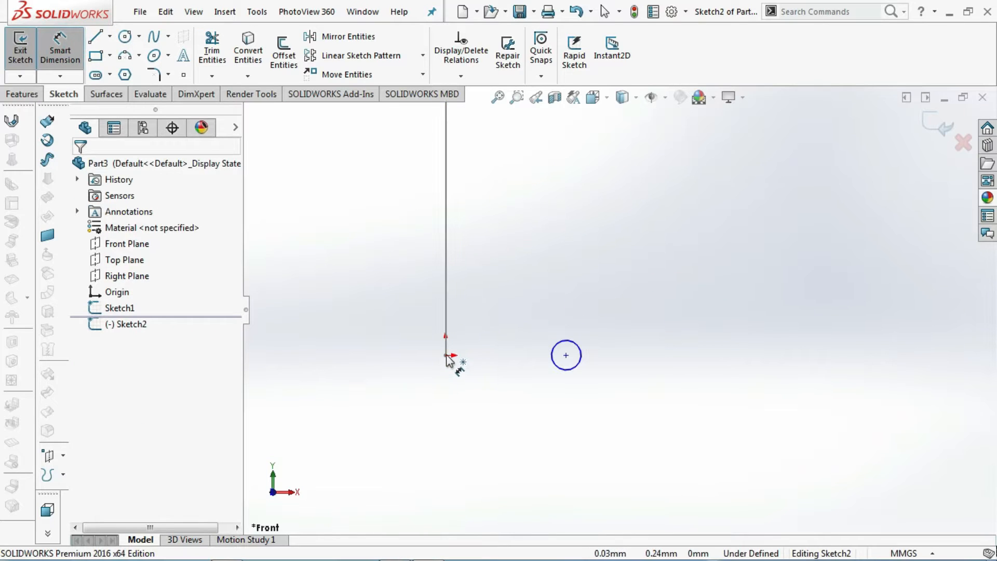
click(446, 355)
click(565, 355)
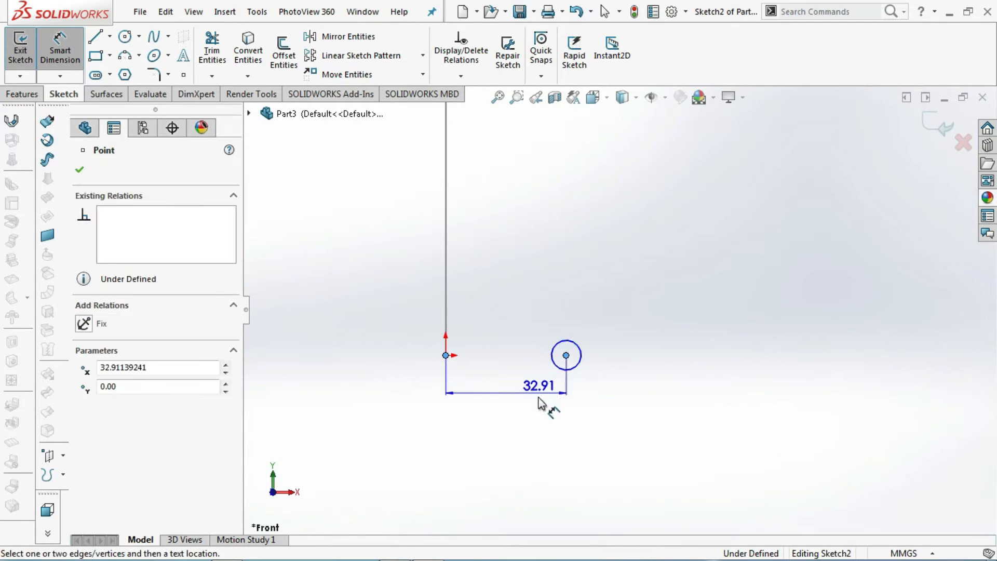
click(541, 397)
text(10)
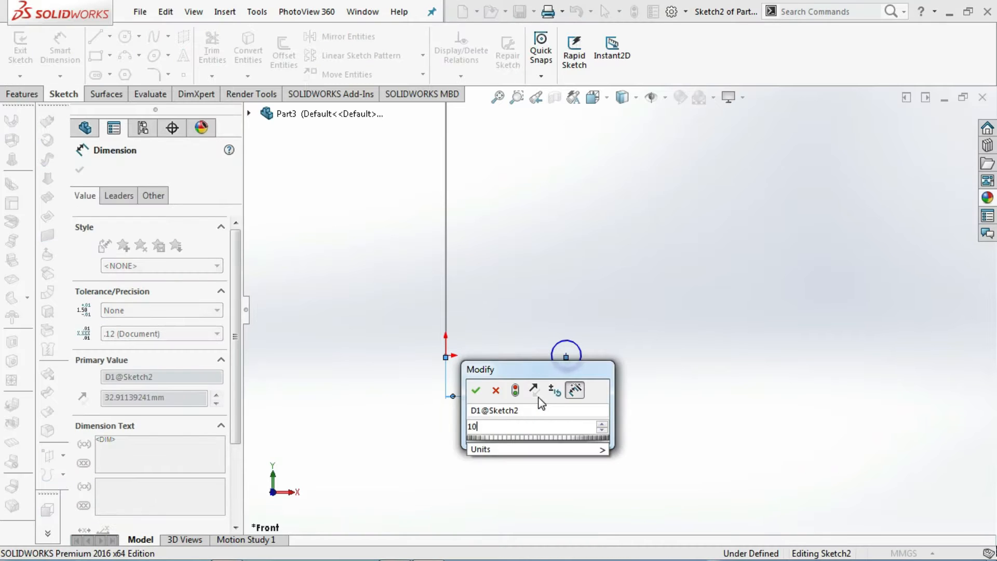
key(Return)
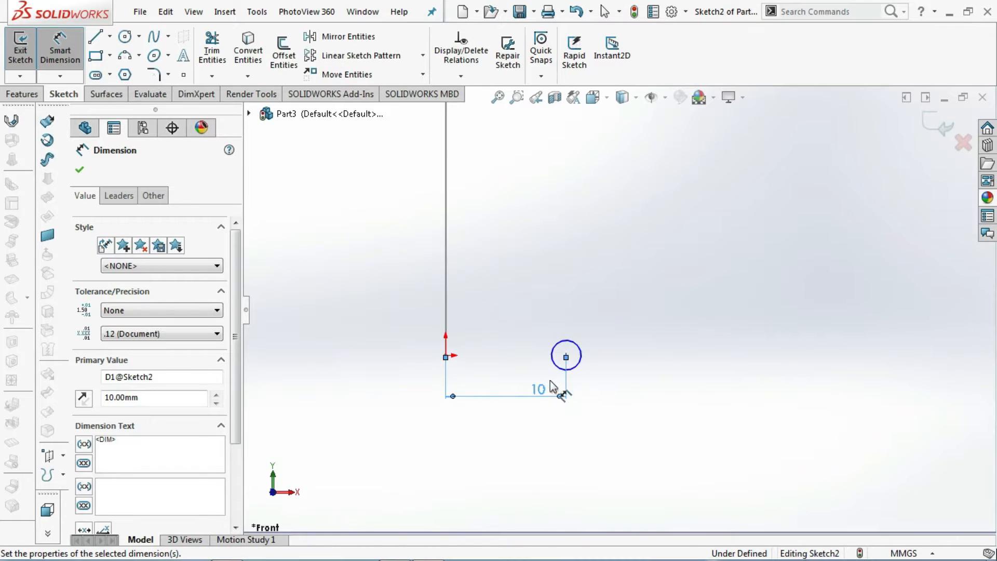
- Dimension the small circle's diameter as 2 mm and finish the sketch
click(577, 368)
click(591, 390)
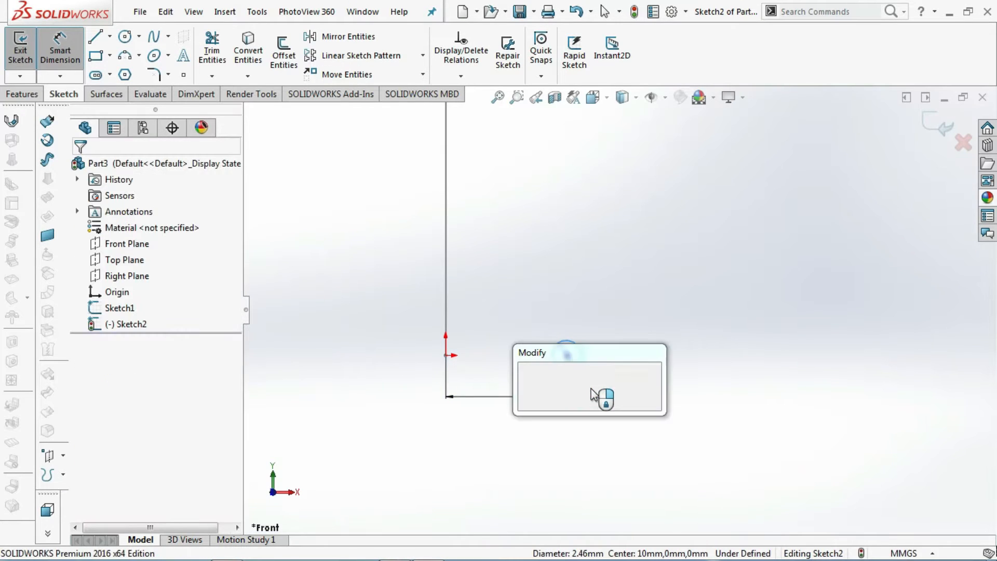
text(2)
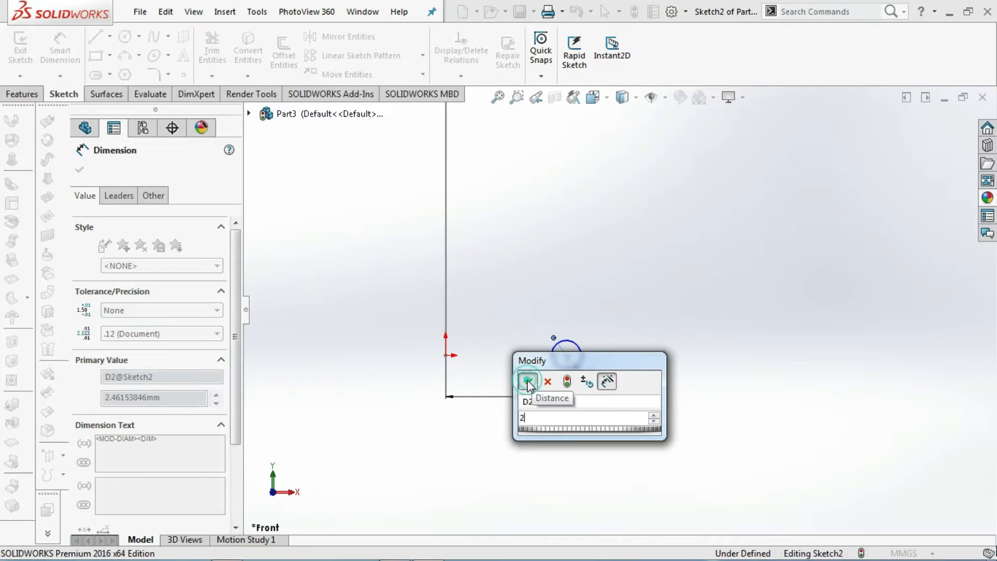
click(527, 382)
click(83, 174)
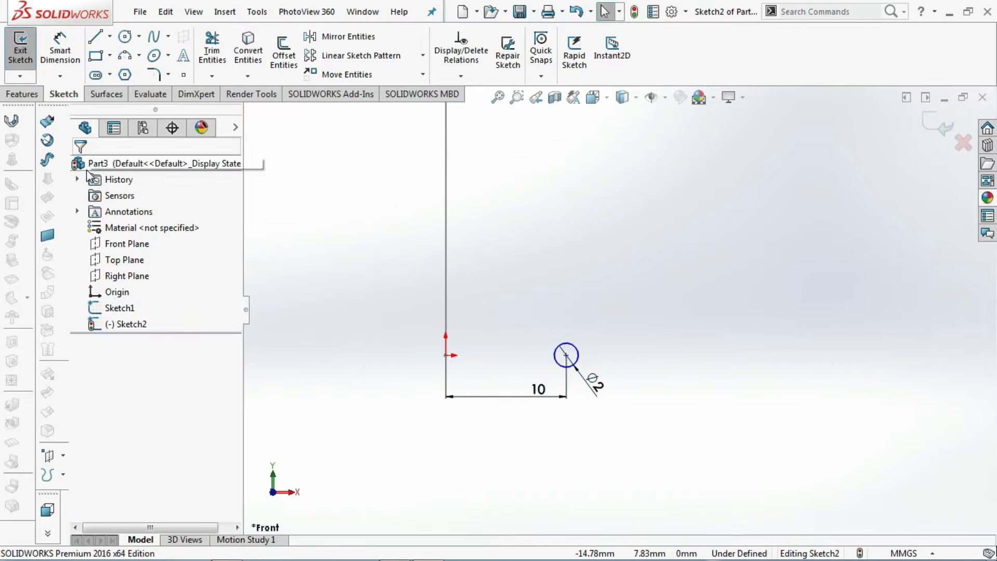
click(929, 124)
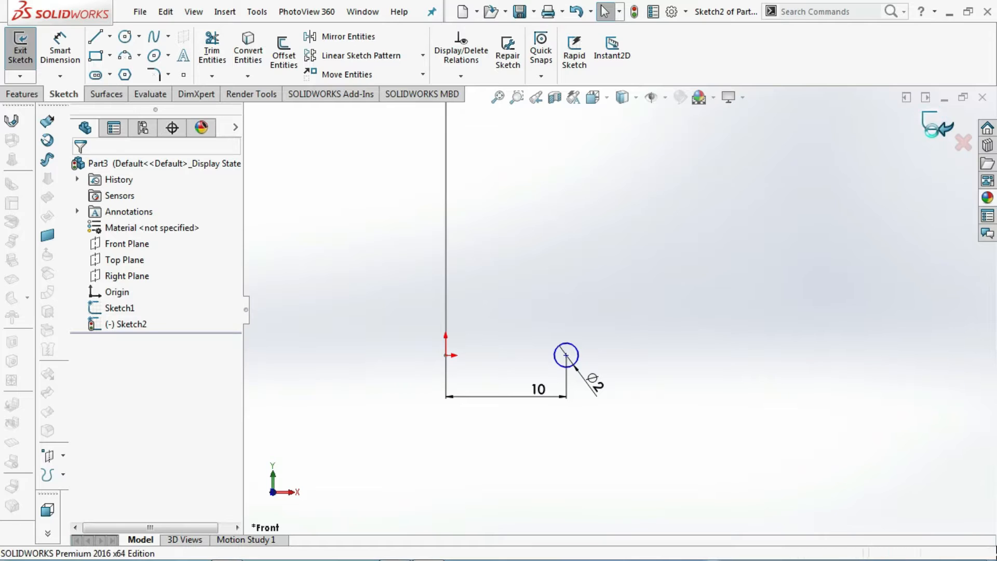
- Start a swept boss with the small circle as profile and the vertical line as path
click(31, 94)
click(115, 41)
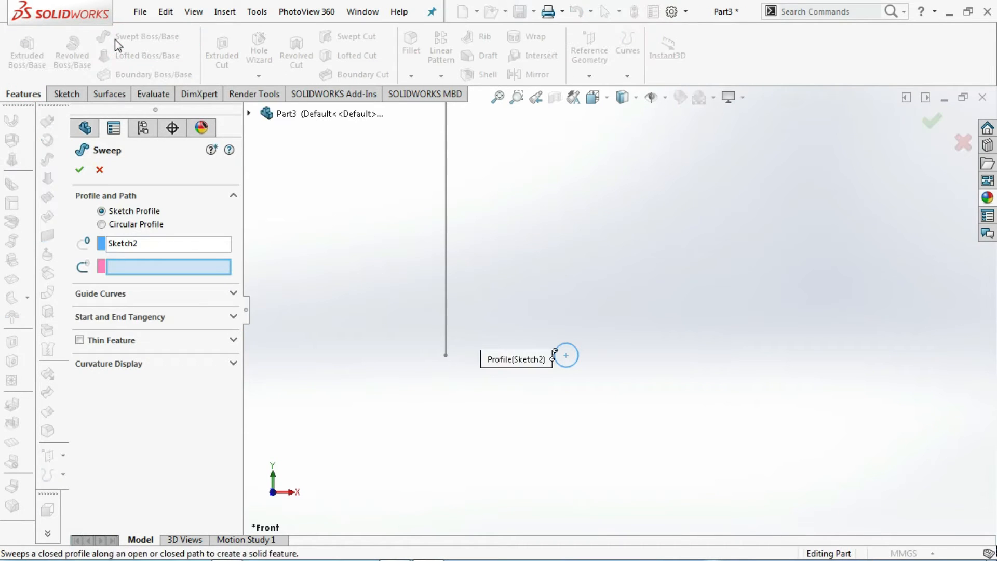
click(445, 270)
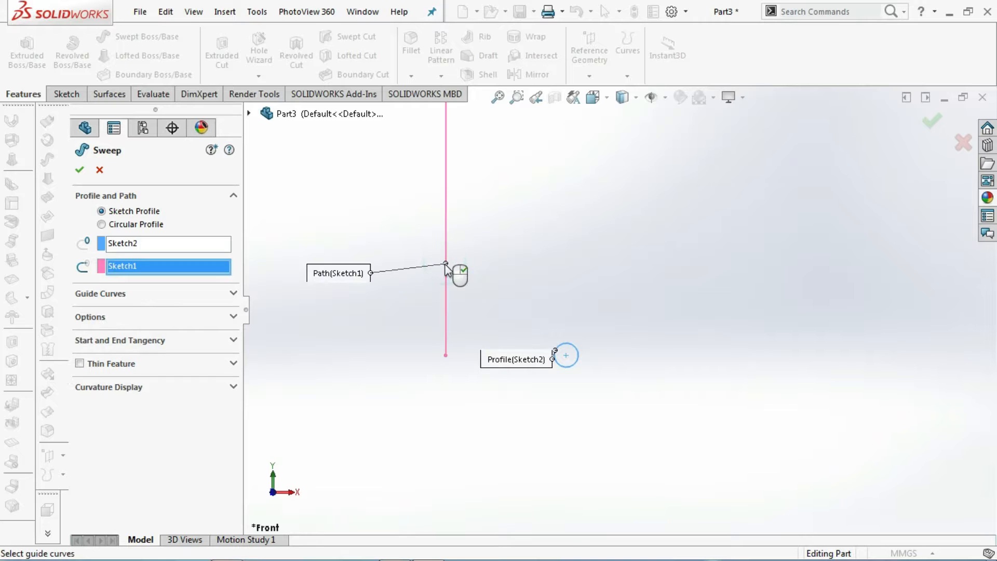
- Set the sweep's profile twist to Specify Twist Value, controlled by Revolutions
click(231, 315)
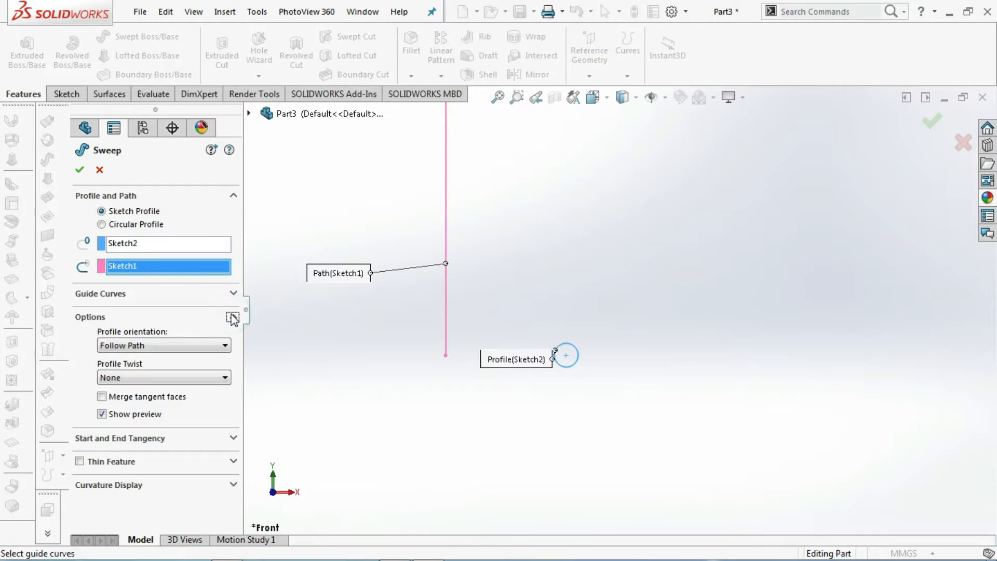
click(182, 375)
click(173, 398)
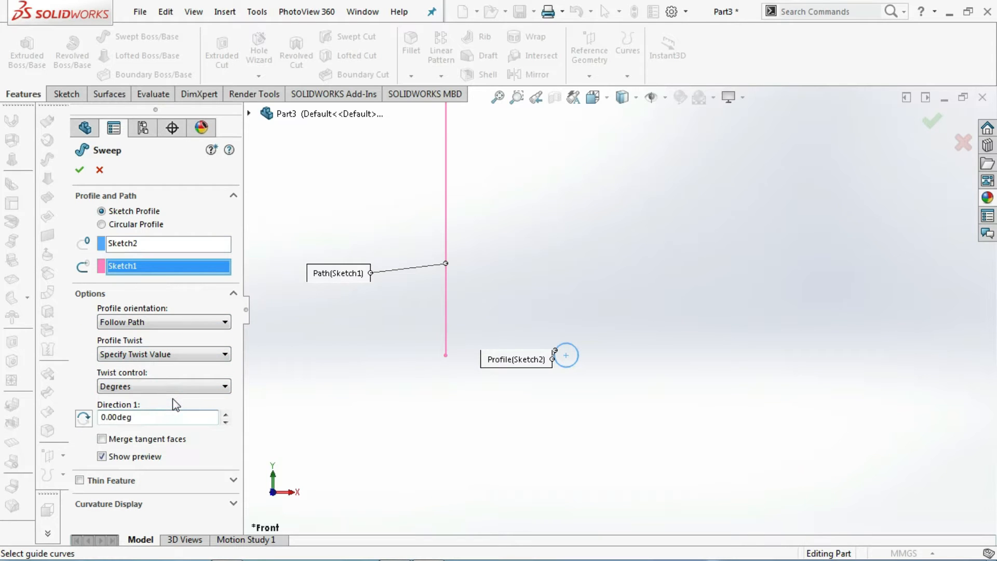
click(171, 385)
click(162, 415)
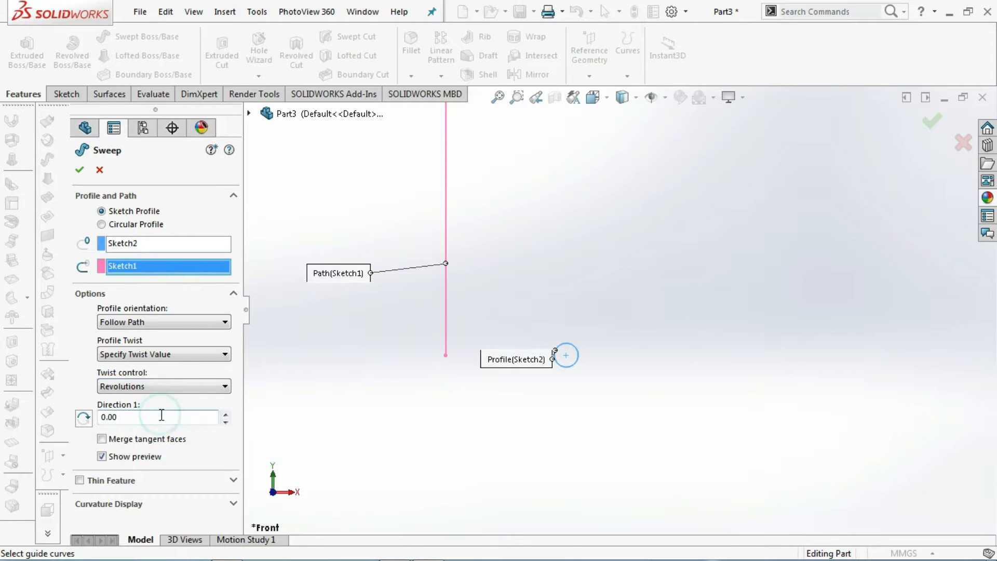
- Set the sweep's twist to 6 revolutions and complete the feature
click(161, 415)
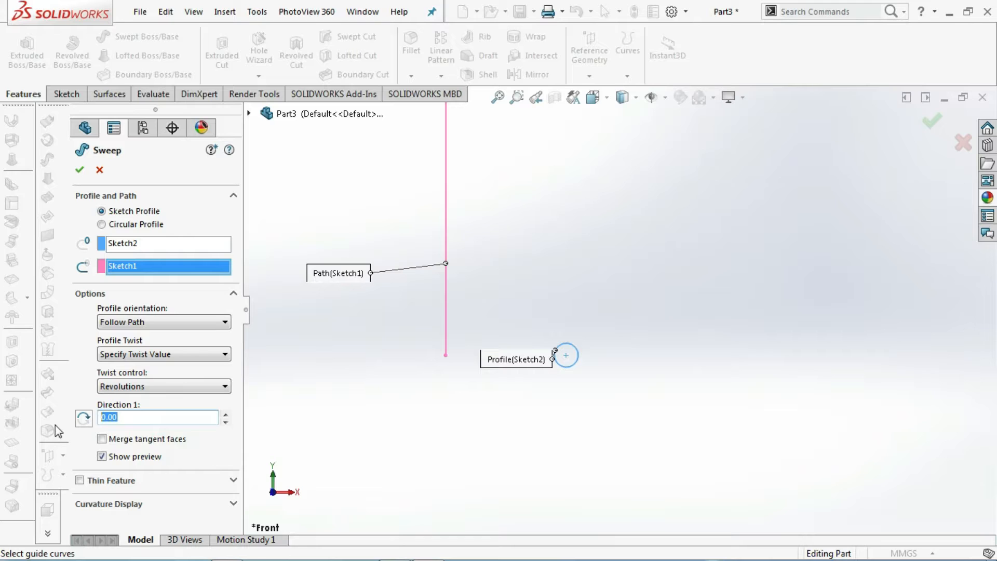
text(6)
key(Return)
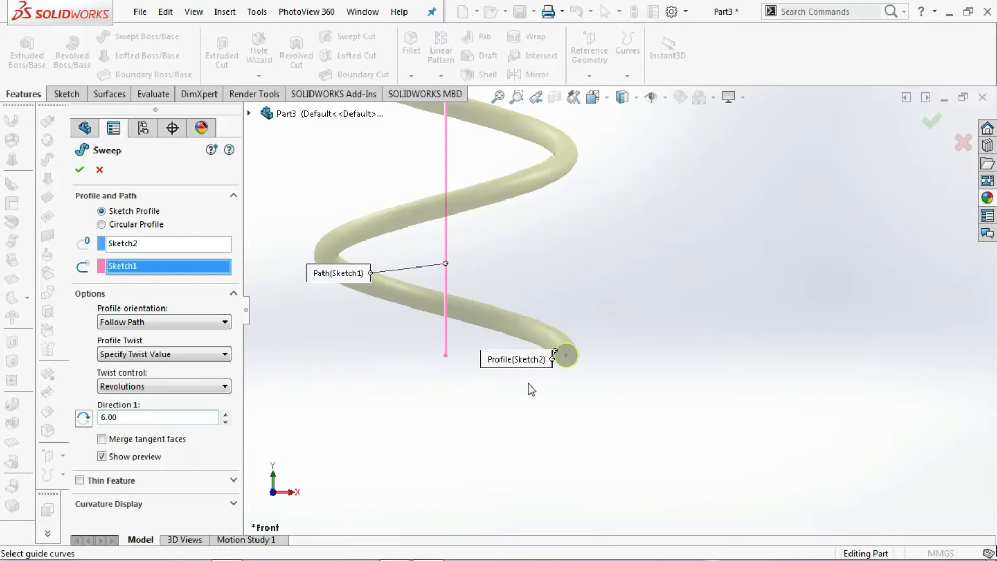
scroll(556, 363, up, 10)
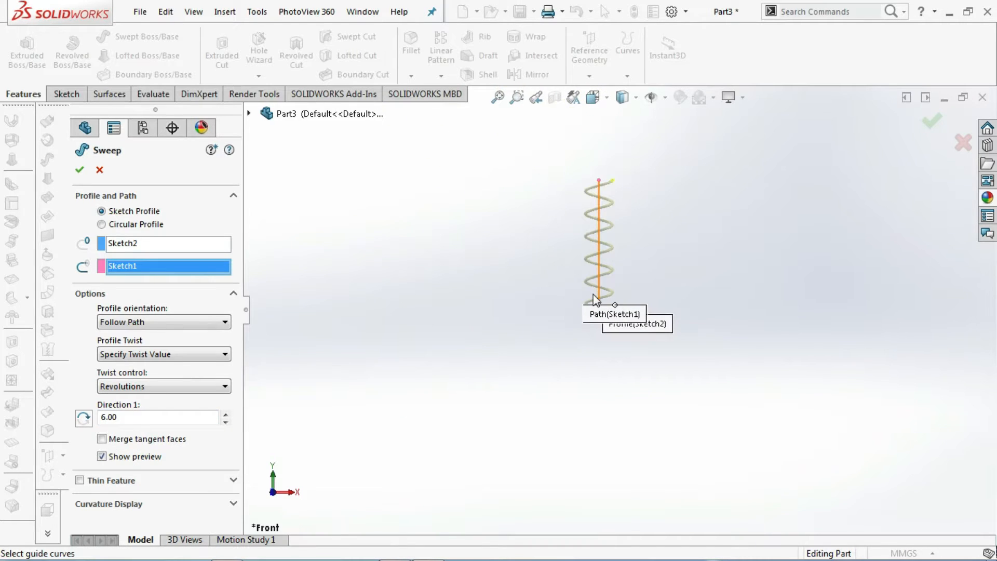
scroll(593, 295, down, 5)
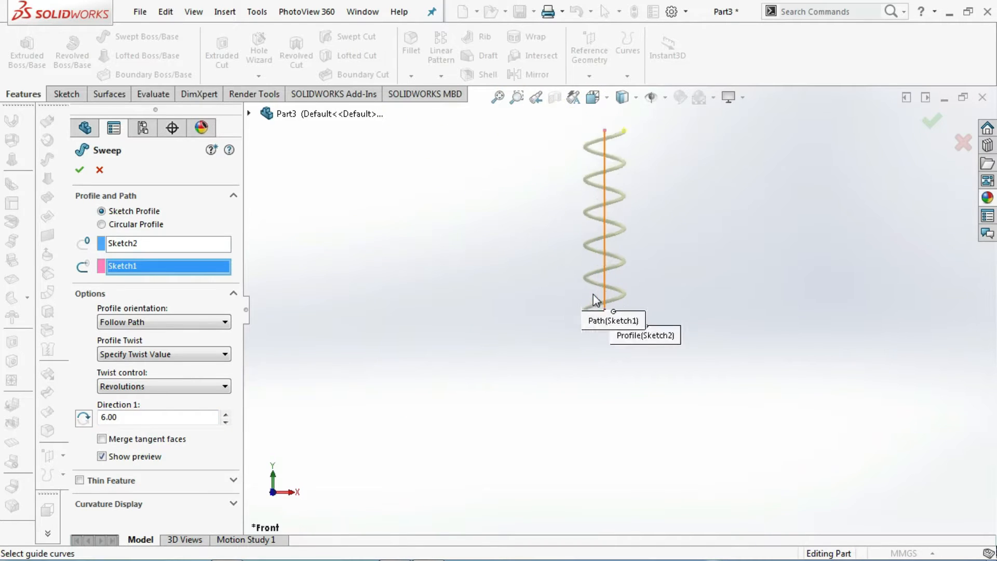
click(80, 170)
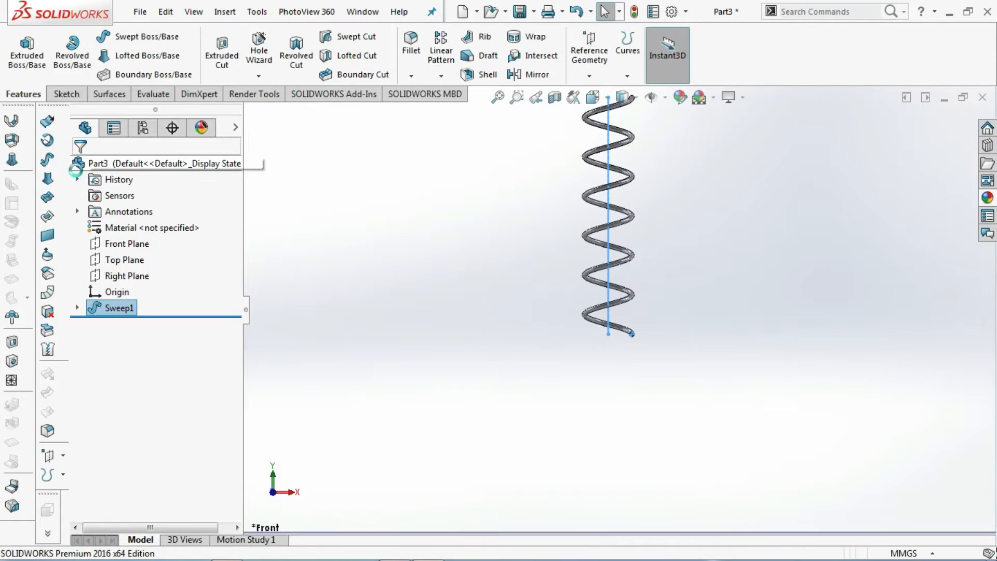
click(436, 285)
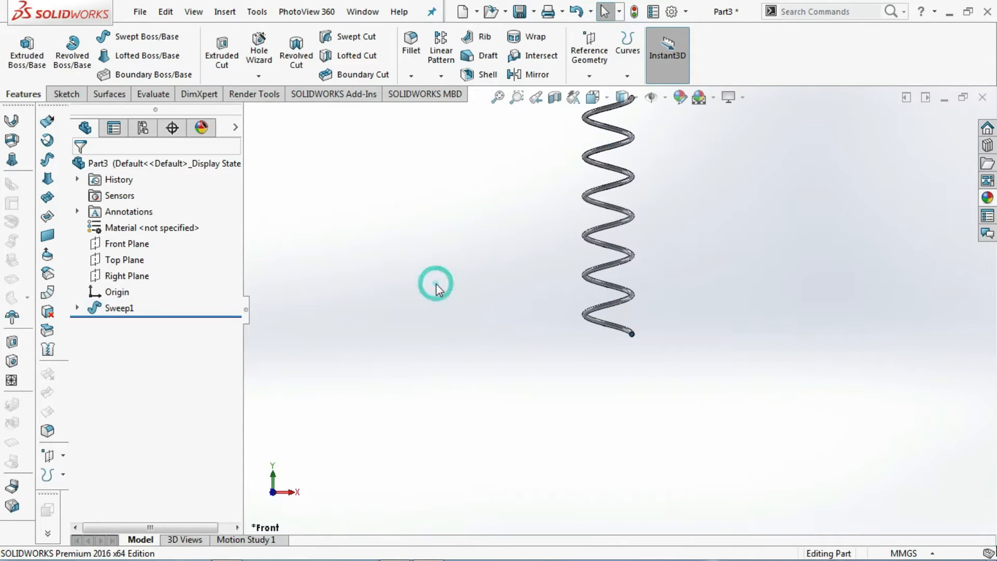
- Apply the polished silver metal appearance to the spring part
click(987, 200)
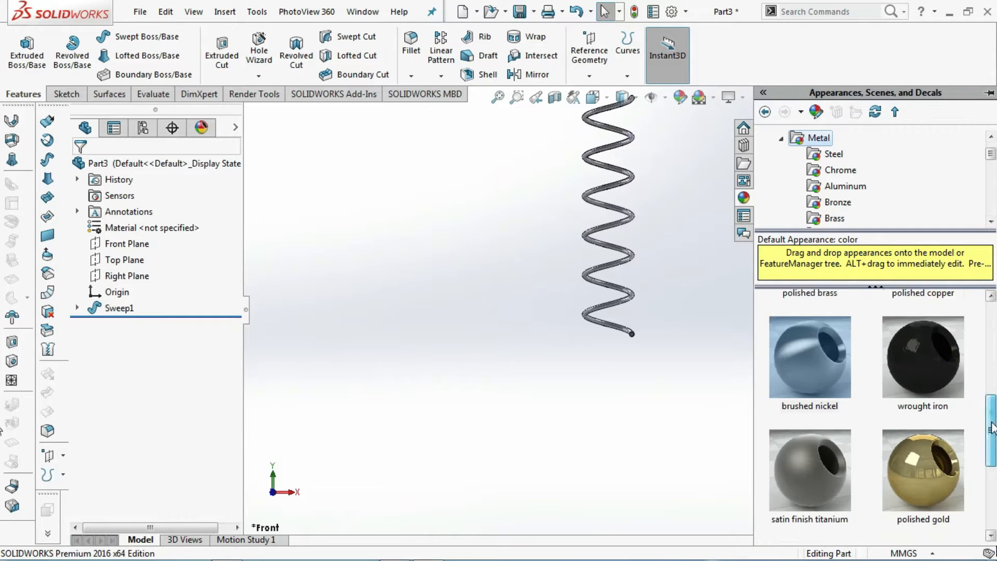
scroll(990, 407, down, 3)
click(833, 474)
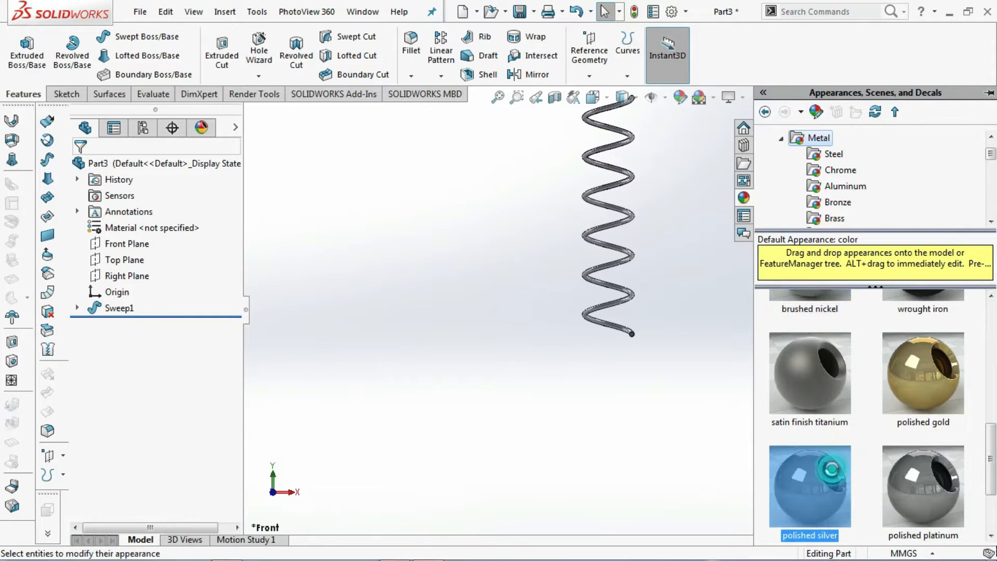
click(694, 257)
scroll(679, 272, up, 3)
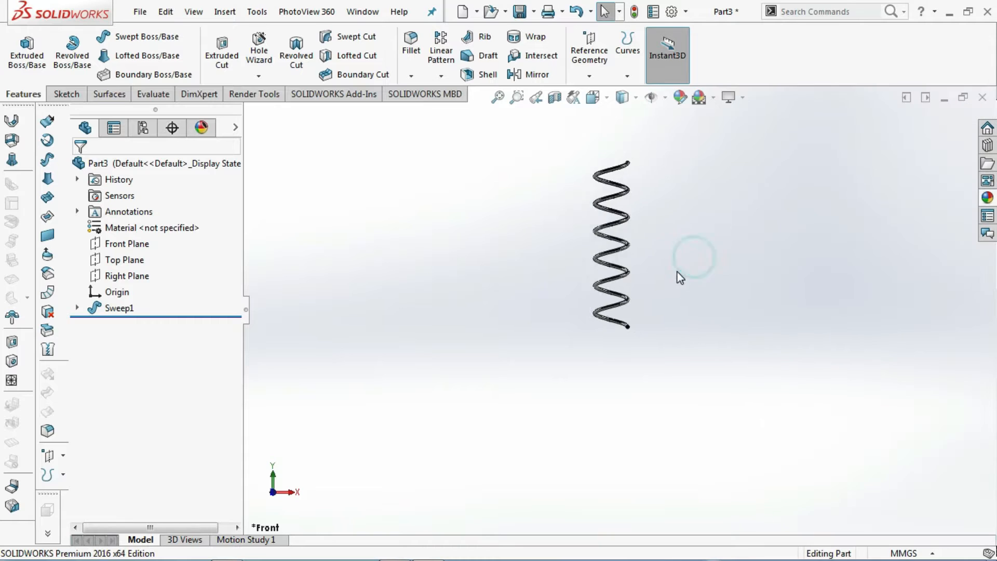
scroll(623, 242, down, 6)
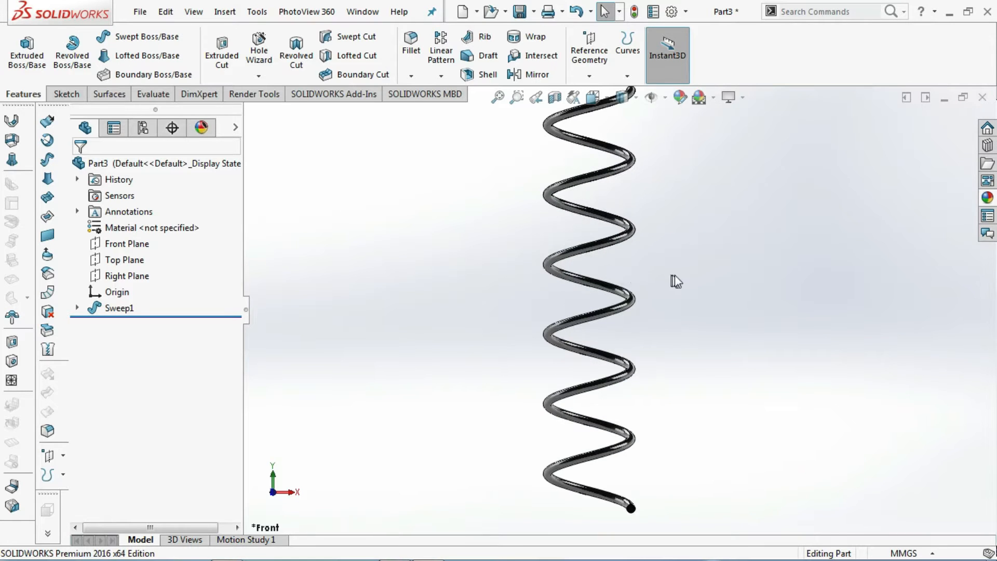
- Save the part on the Desktop as spring4
key(ctrl+s)
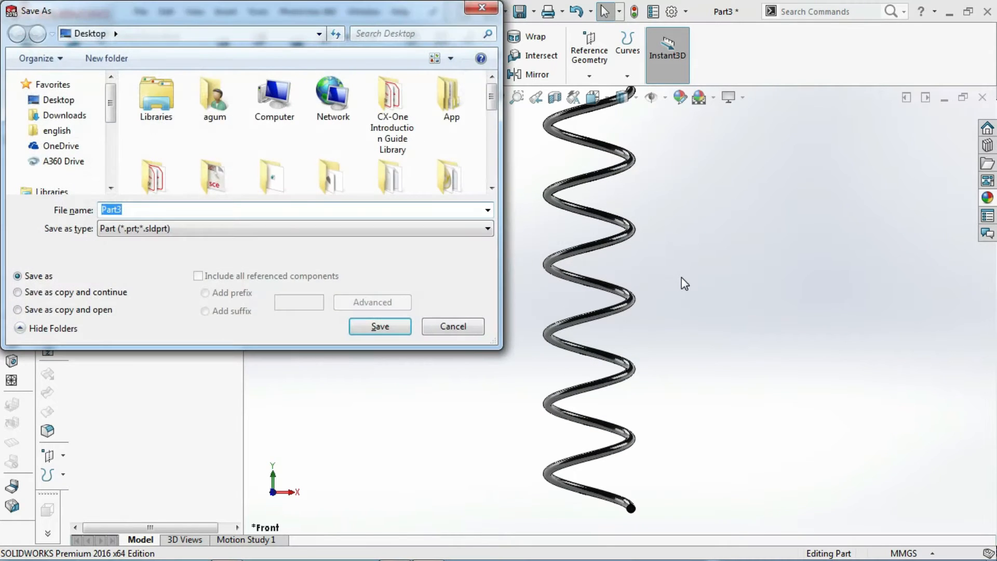
text(sprin)
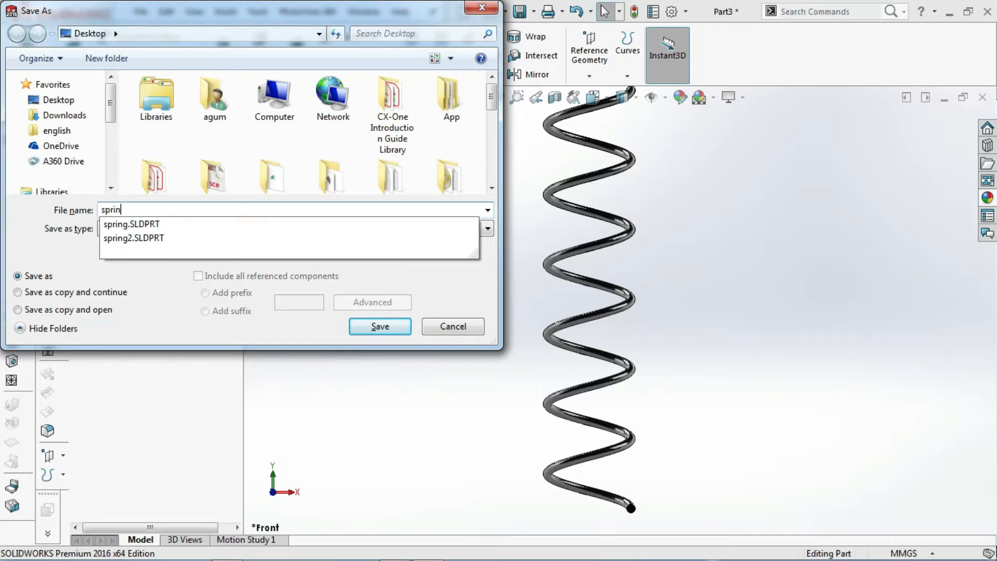
text(g4)
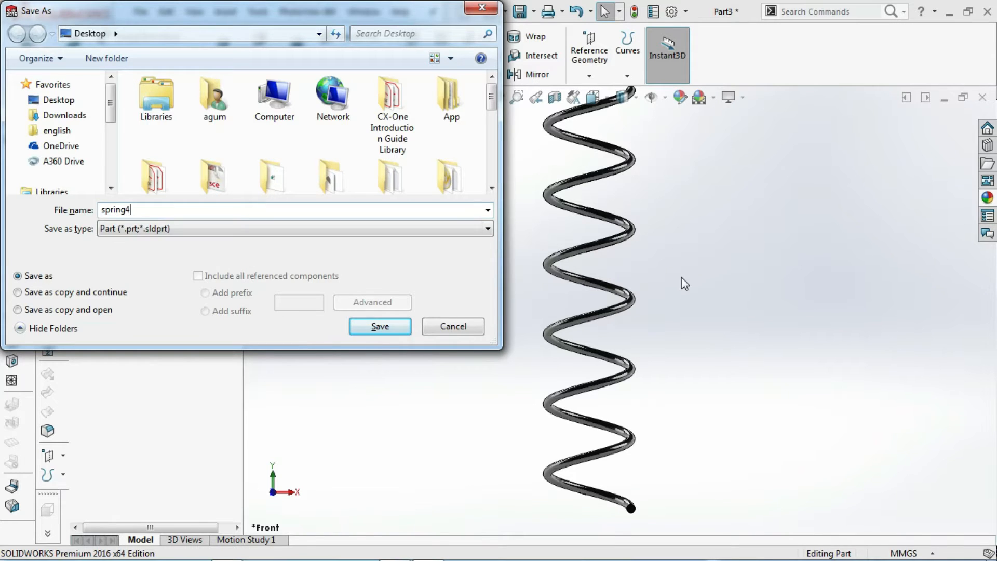
key(Return)
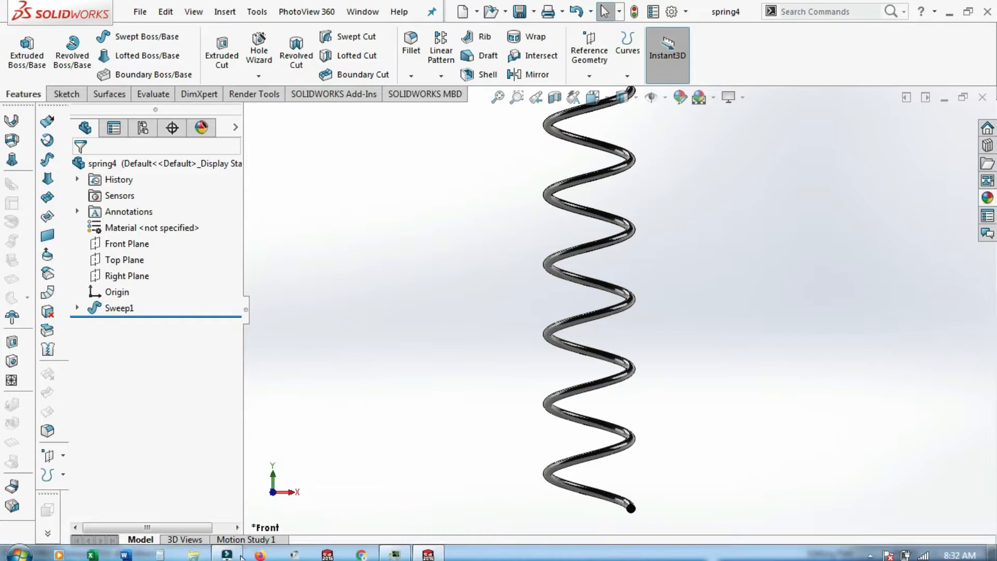
- Create a new, empty part document
click(139, 12)
click(152, 34)
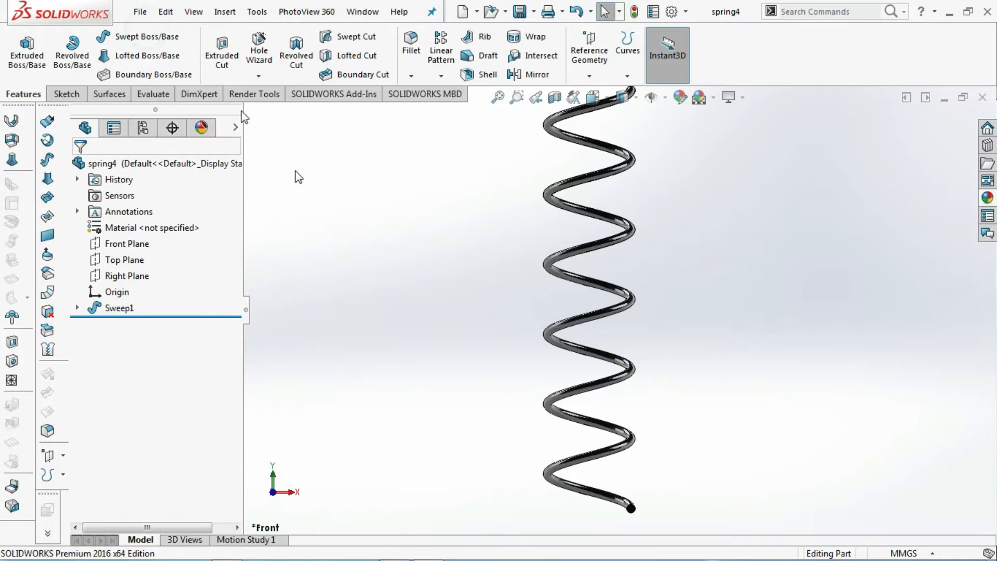
double_click(340, 340)
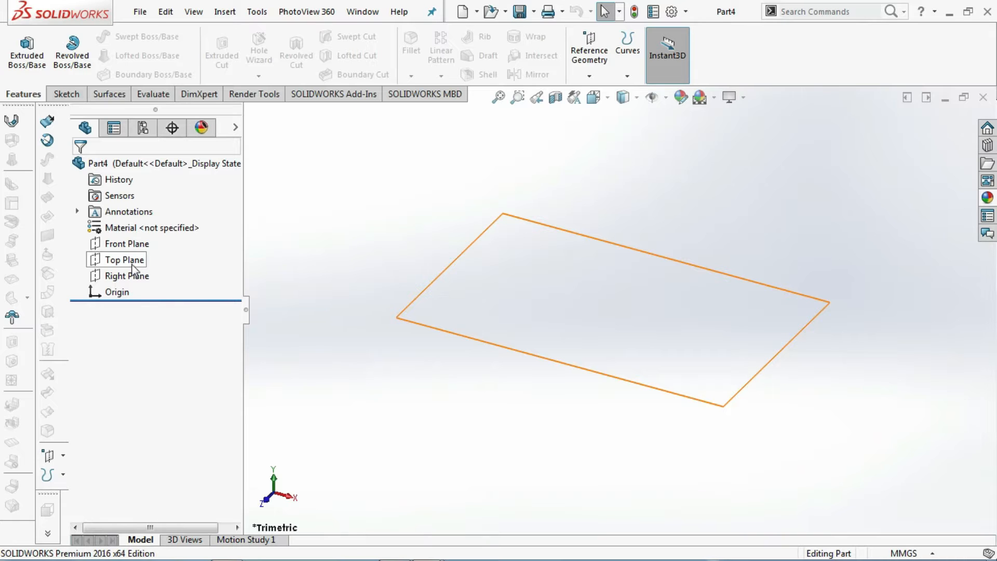
- Sketch a circle about 86 mm in diameter on the Front Plane, centred on the origin
click(136, 244)
click(146, 225)
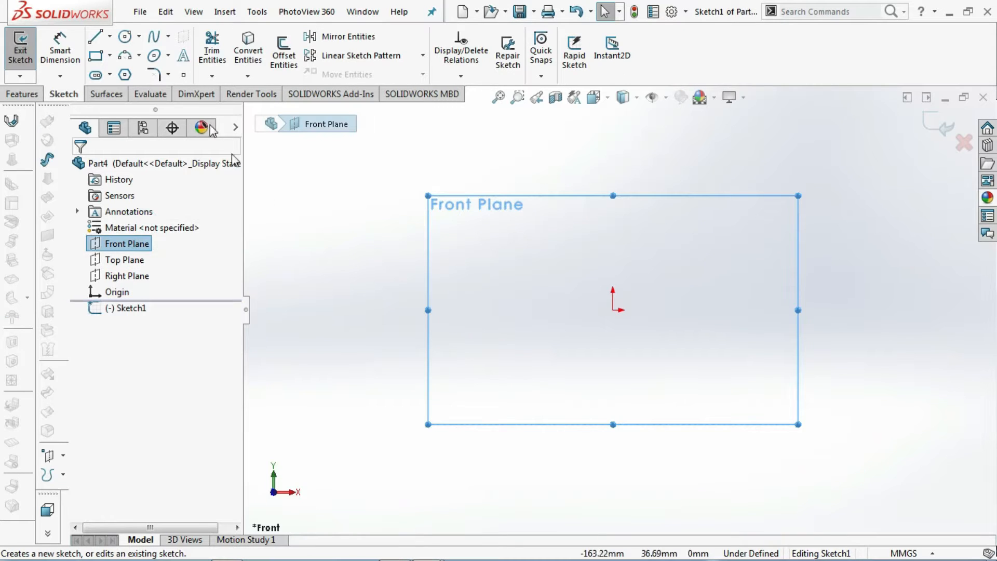
click(124, 36)
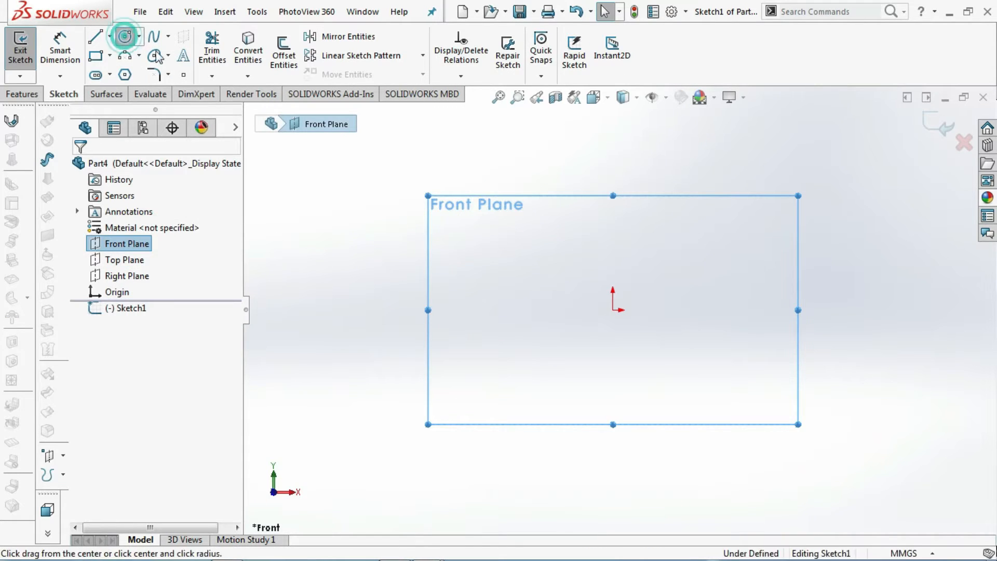
click(613, 310)
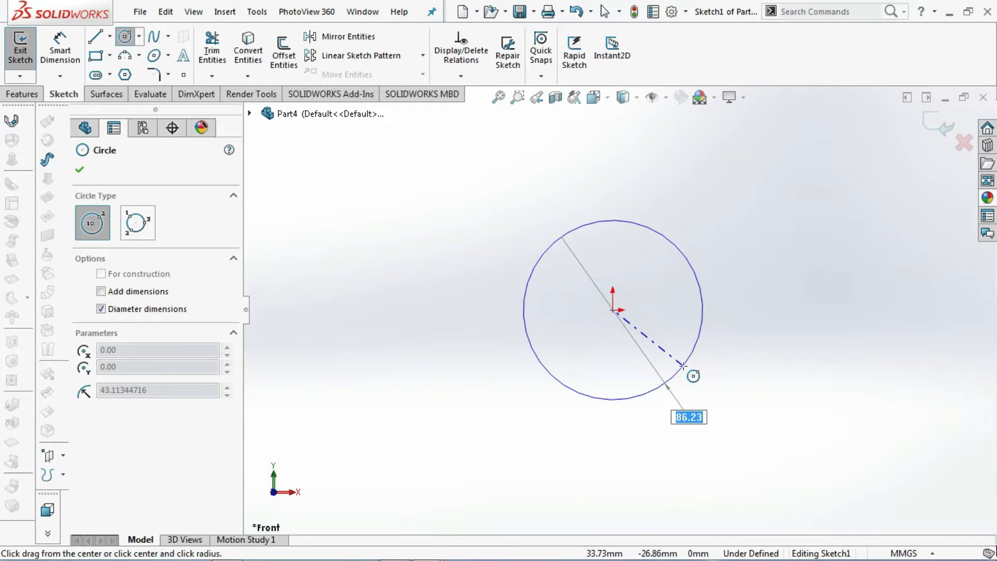
click(684, 366)
key(Escape)
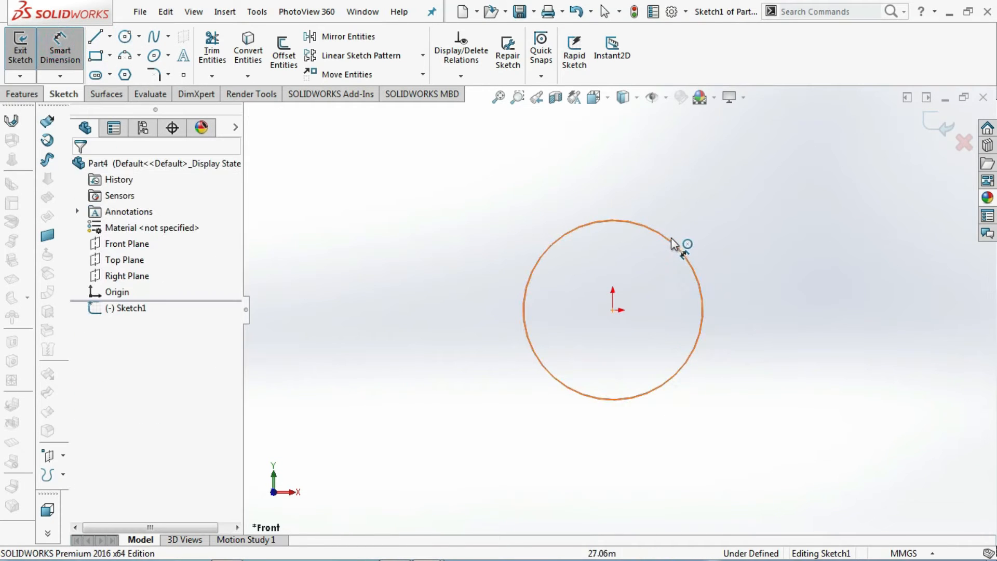
- Dimension the sketched circle with a 35 mm diameter
click(676, 241)
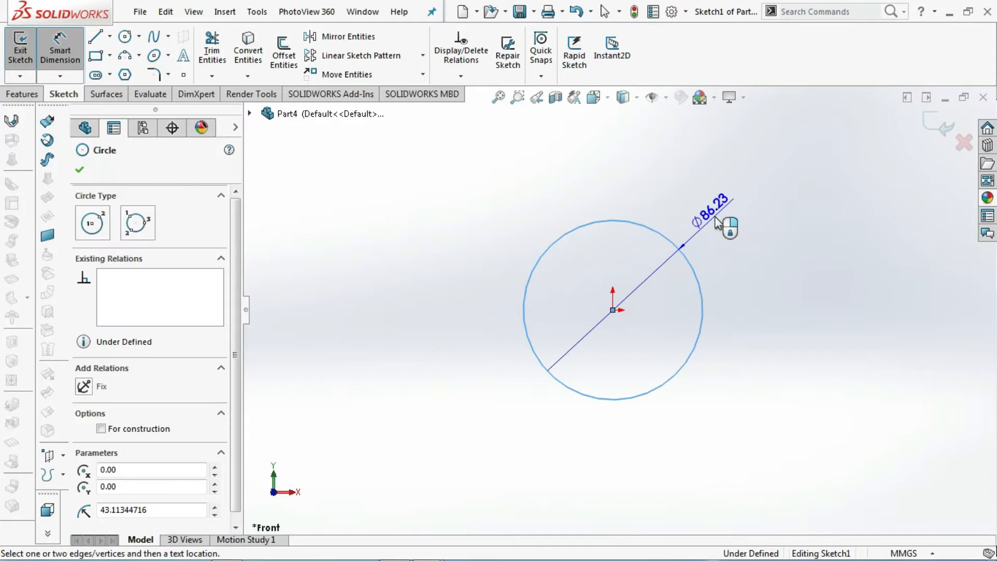
click(716, 218)
text(3)
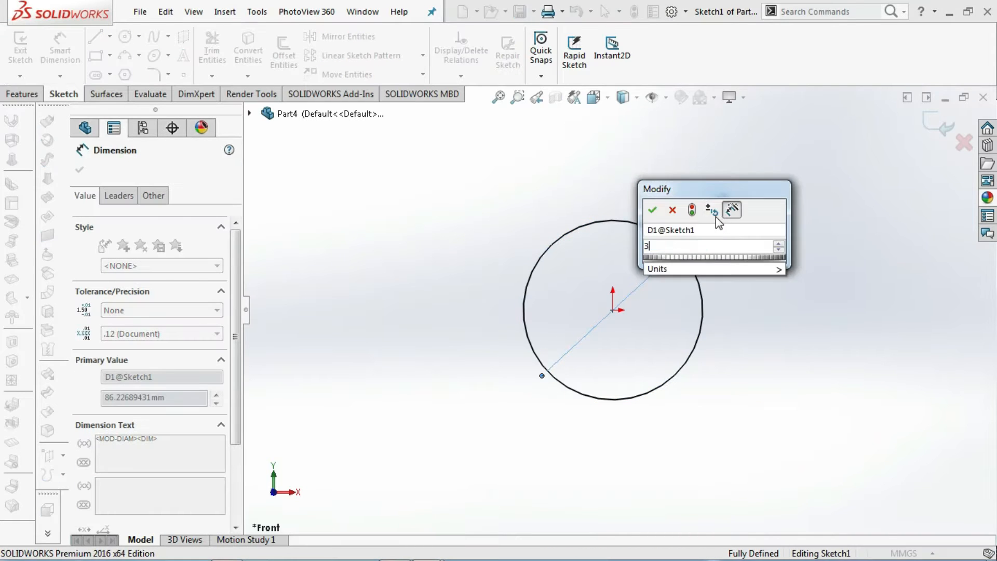
text(5)
key(Return)
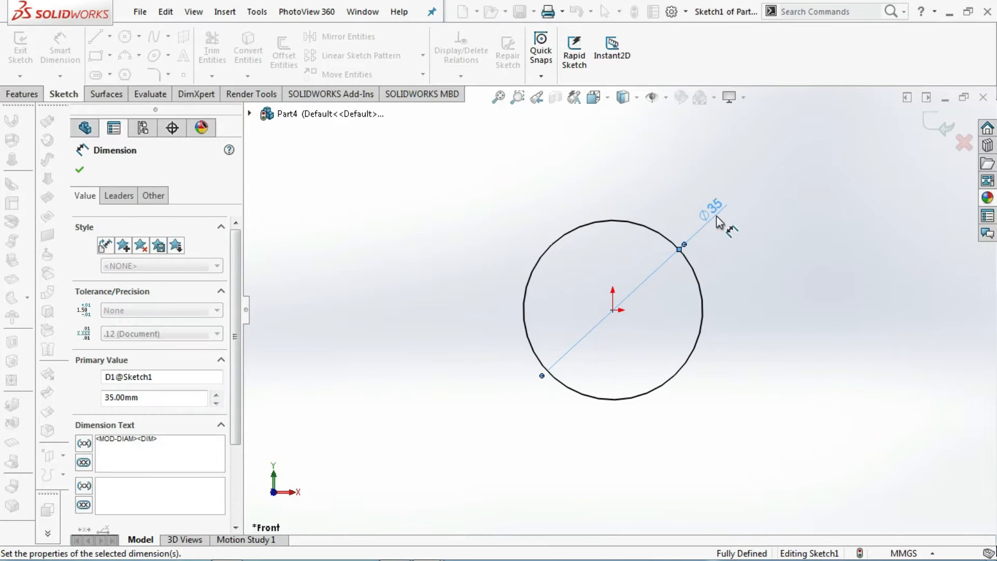
- Extrude the circle as a blind boss 3 mm deep to form a disc
click(21, 94)
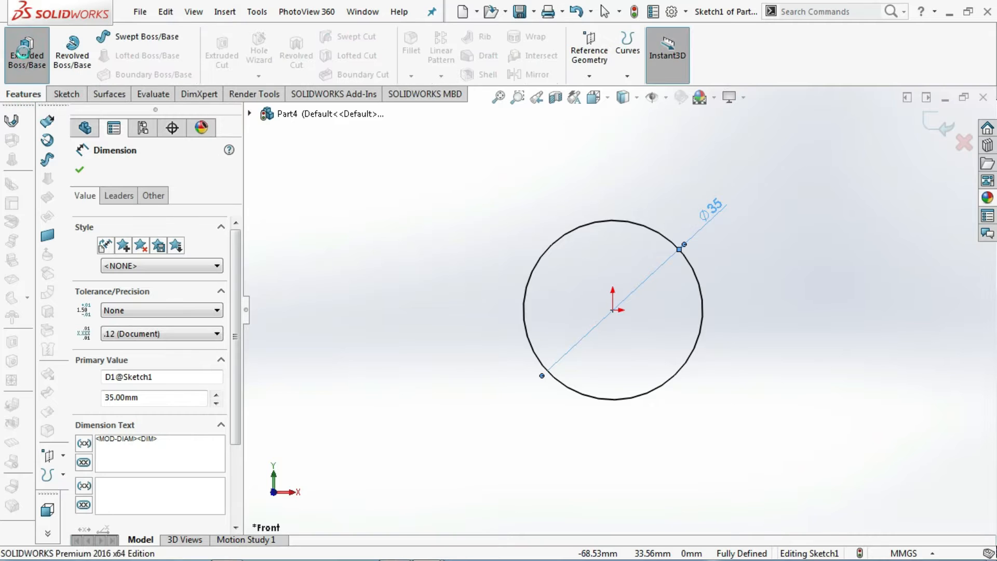
click(26, 54)
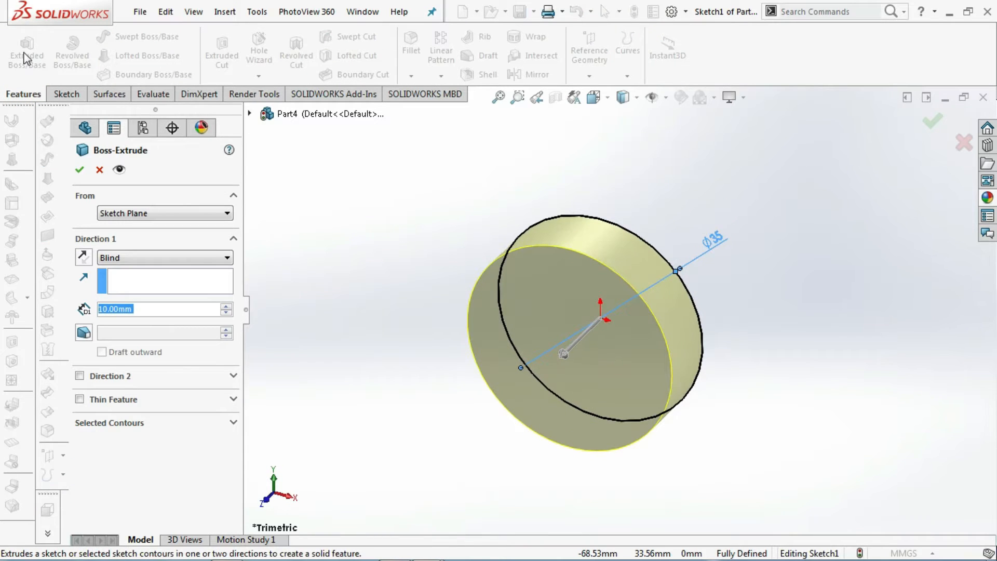
text(3)
key(Return)
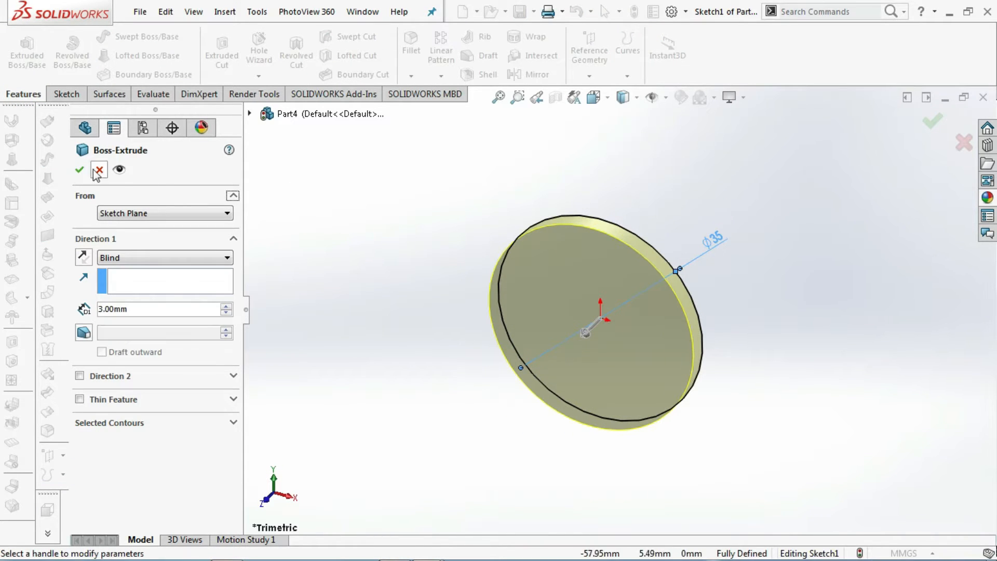
click(81, 169)
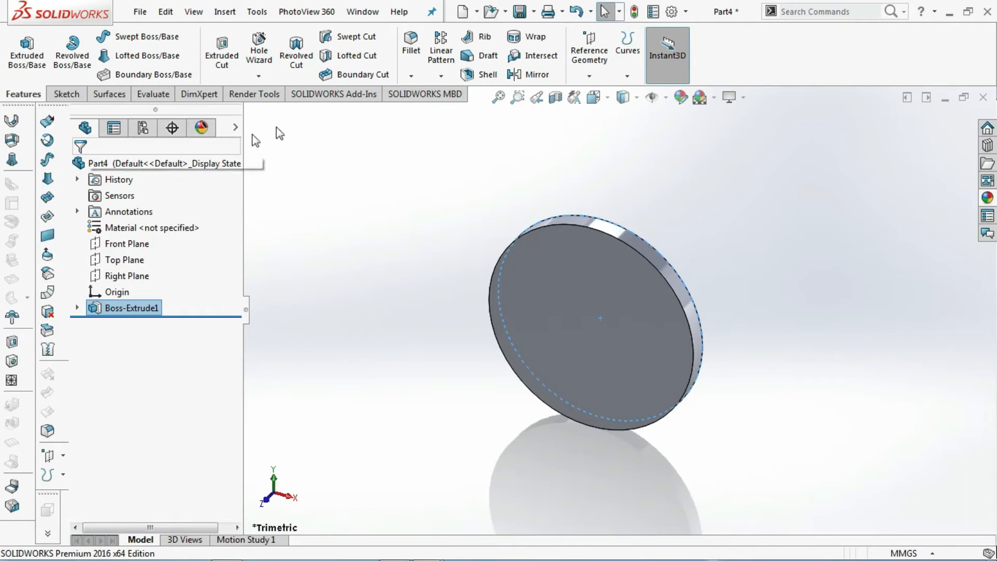
- Fillet the front and back circular edges of the disc with a 1 mm radius
click(411, 42)
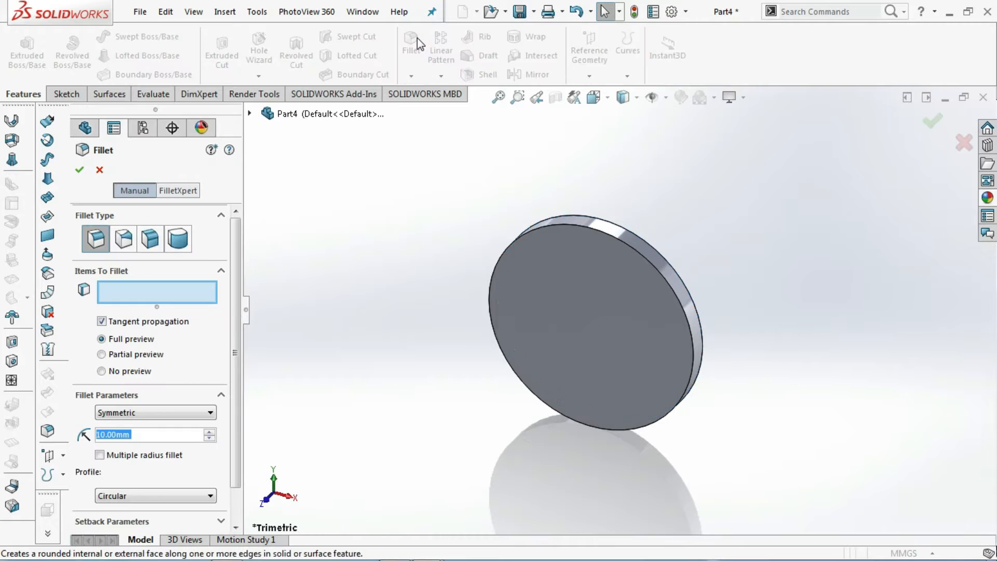
text(1)
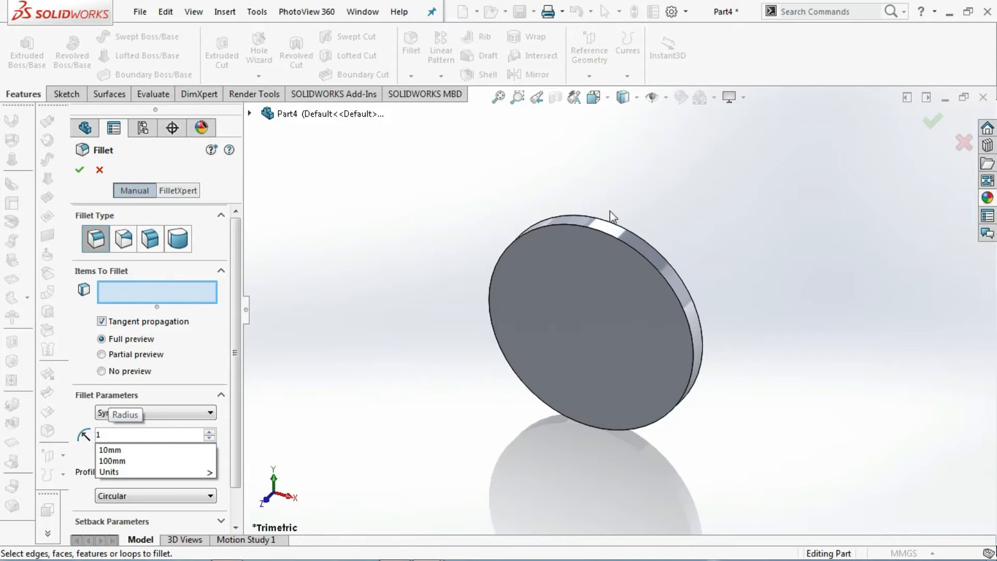
click(619, 241)
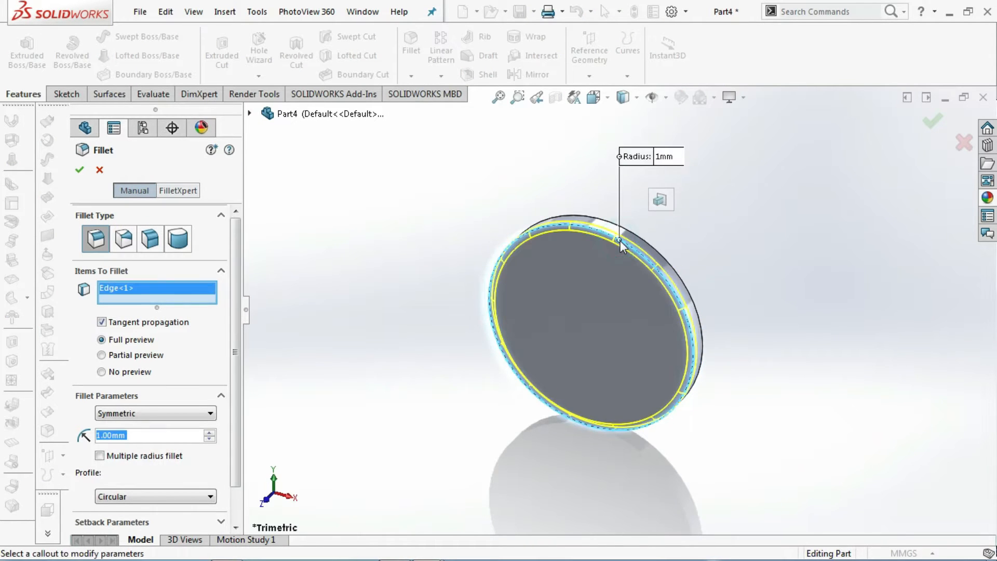
mouse_move(650, 272)
middle_down()
mouse_move(652, 291)
mouse_move(655, 277)
middle_up()
click(654, 276)
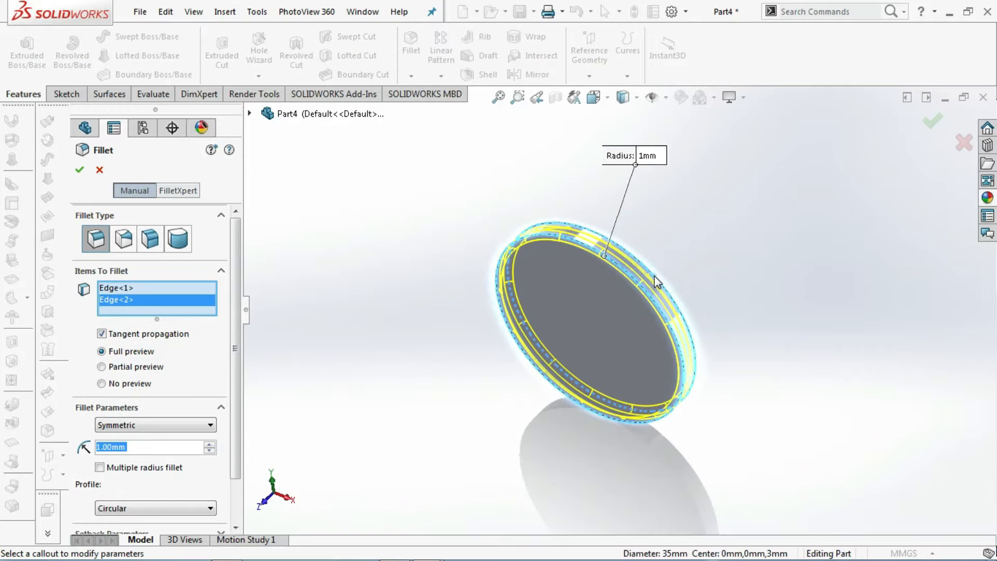
click(85, 173)
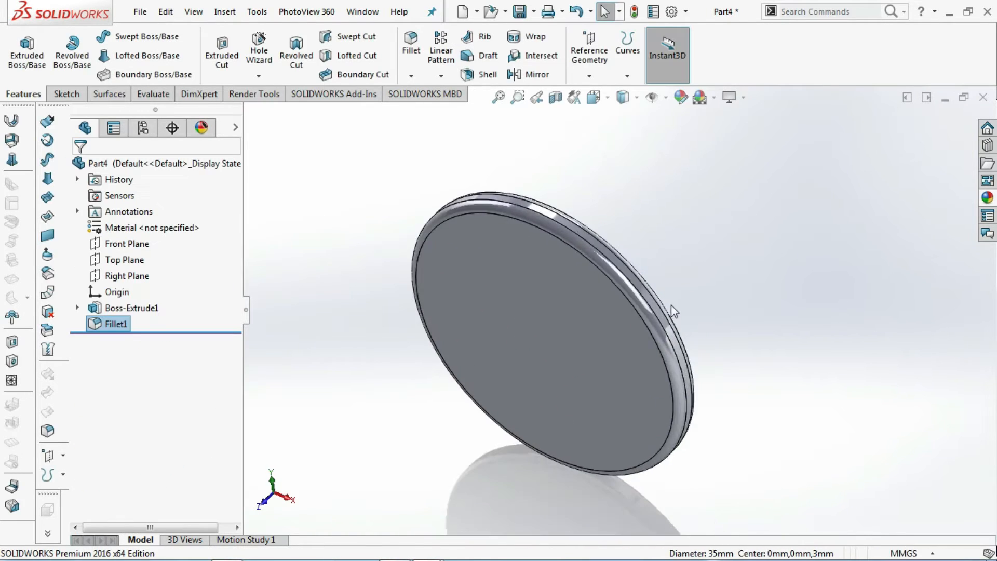
- Apply the wrought iron appearance to the disc's fillet feature
scroll(667, 329, up, 3)
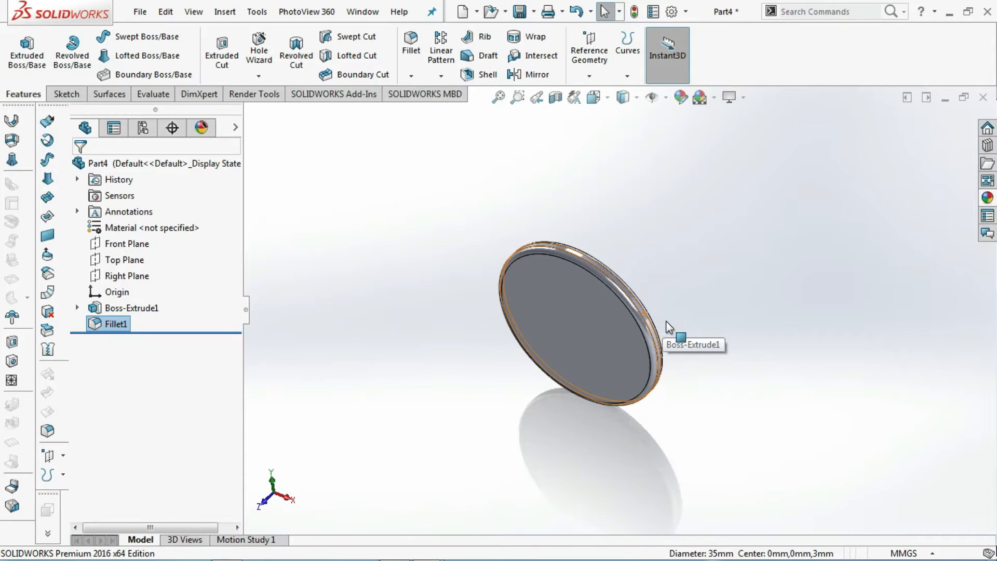
click(987, 197)
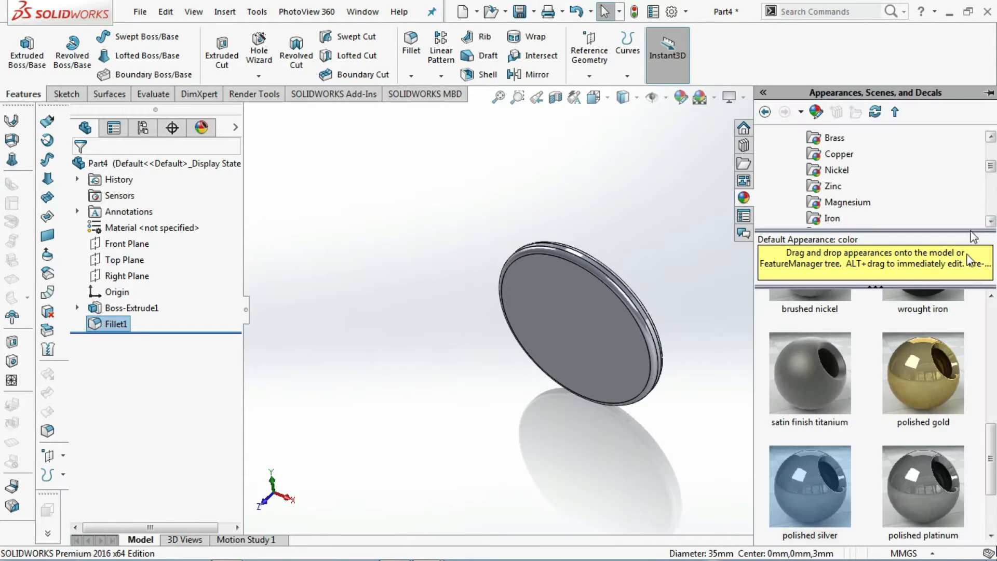
drag(995, 463, 995, 423)
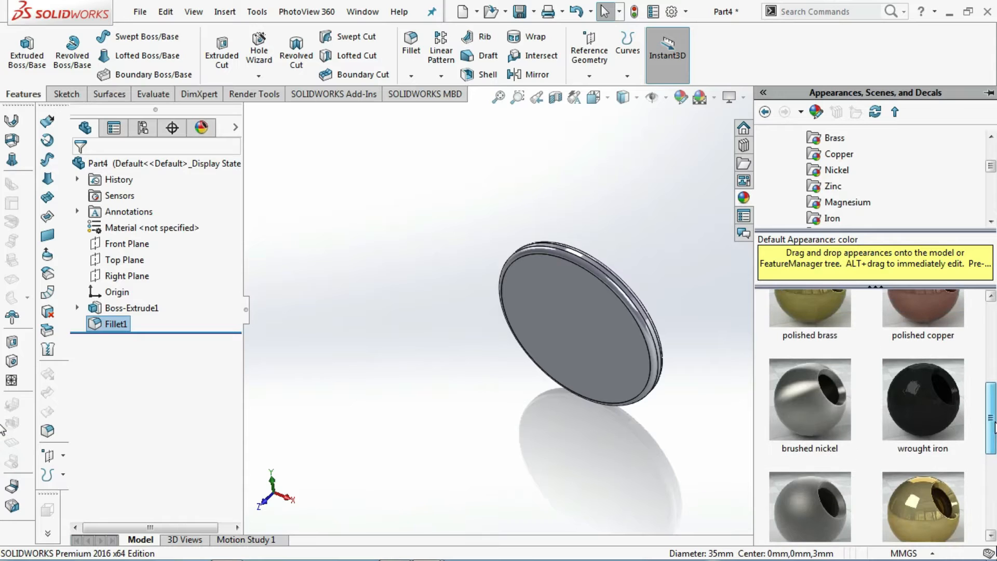
click(937, 422)
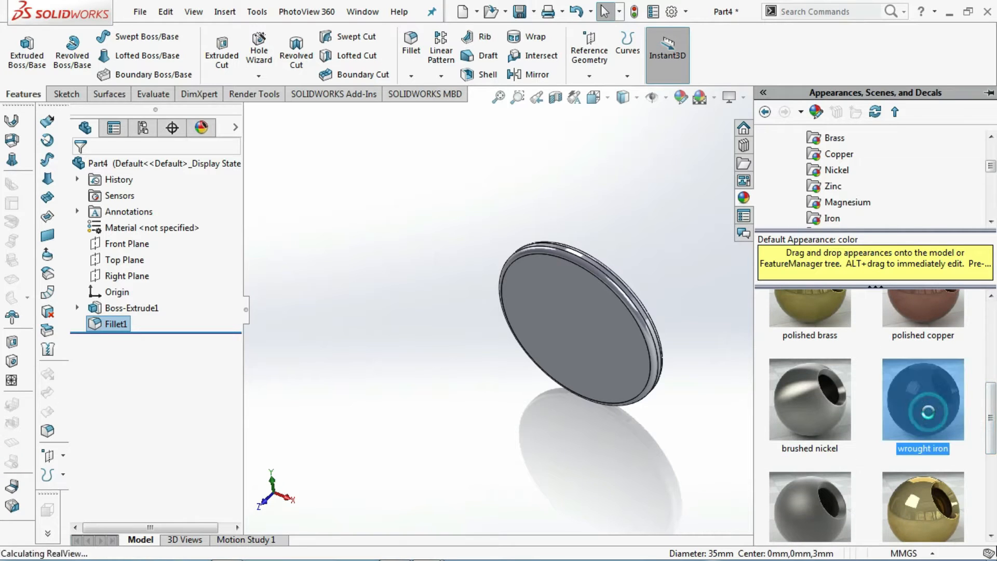
mouse_move(932, 418)
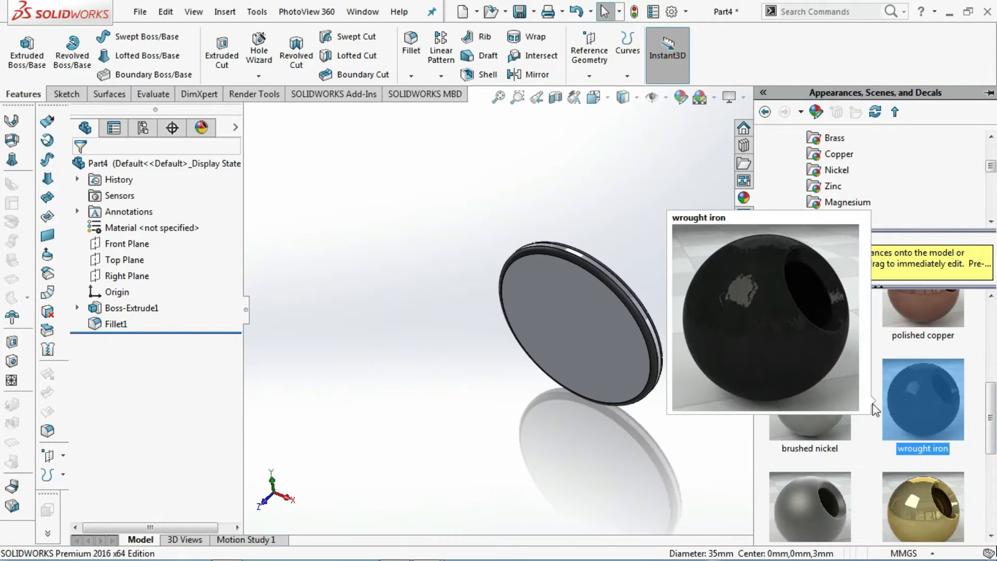
- Apply the brushed nickel appearance to the flat front face of the disc
click(627, 343)
click(986, 200)
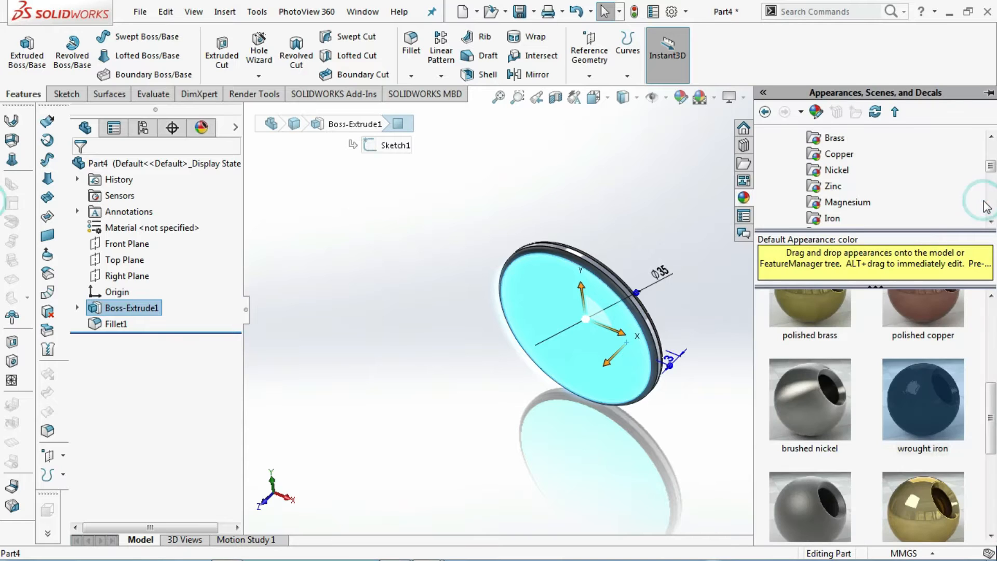
click(810, 400)
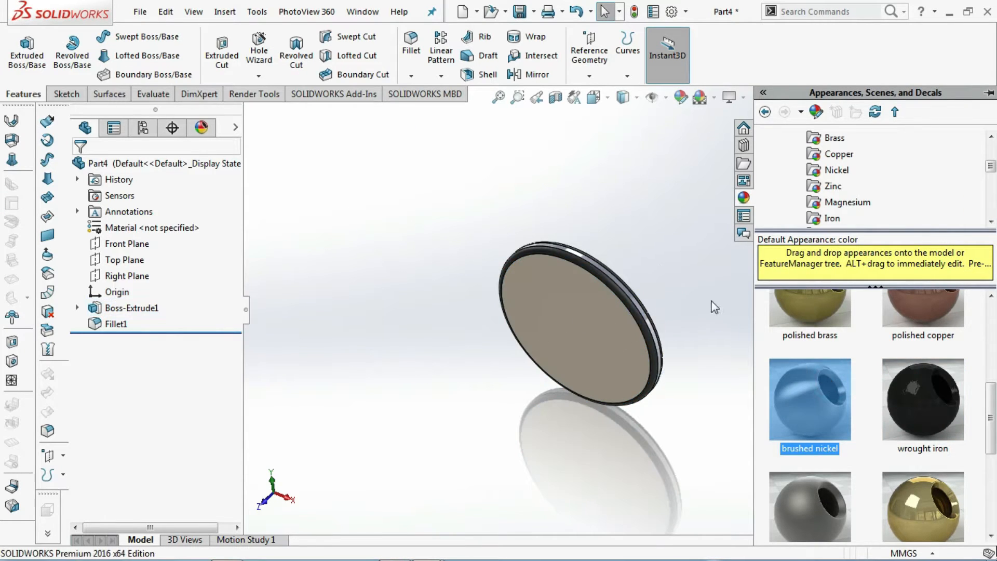
- Apply the polished brass appearance to the disc's narrow outer rim face between the fillets
scroll(690, 306, down, 4)
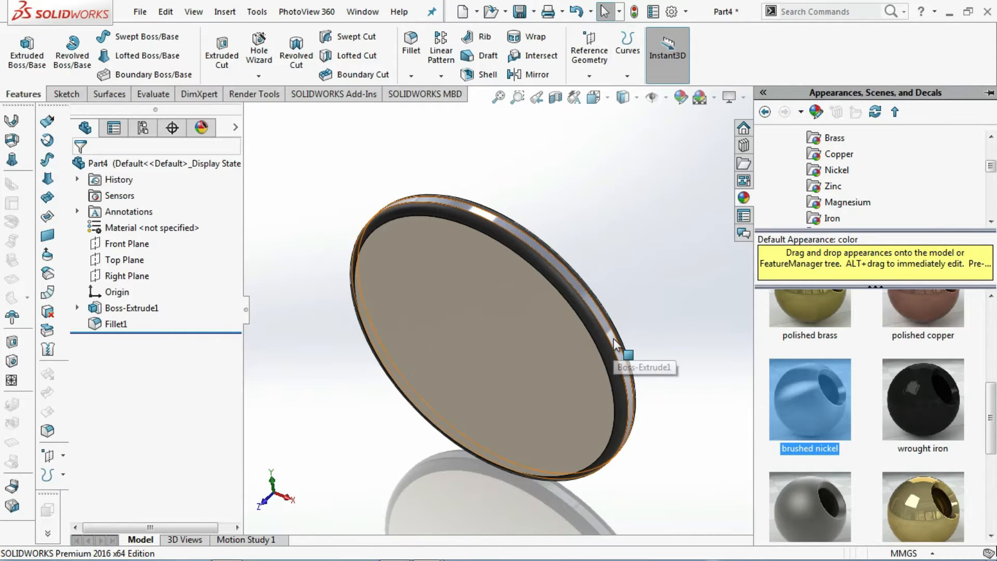
click(623, 355)
click(988, 200)
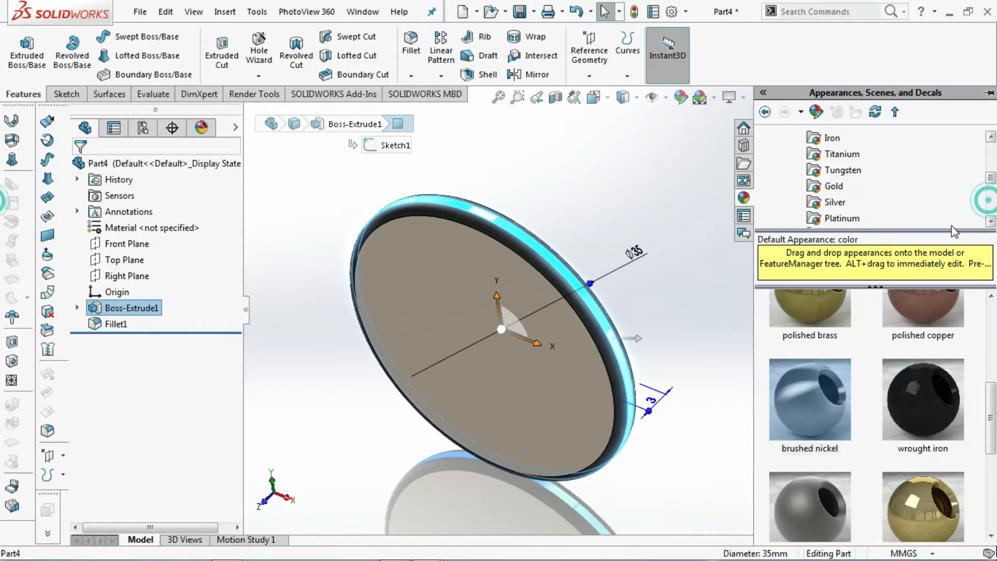
click(804, 319)
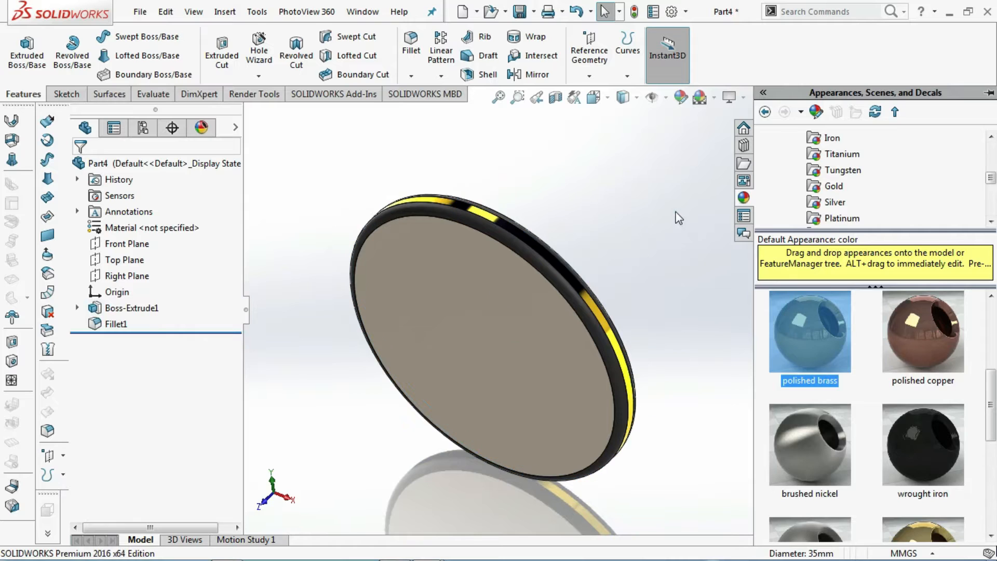
click(675, 212)
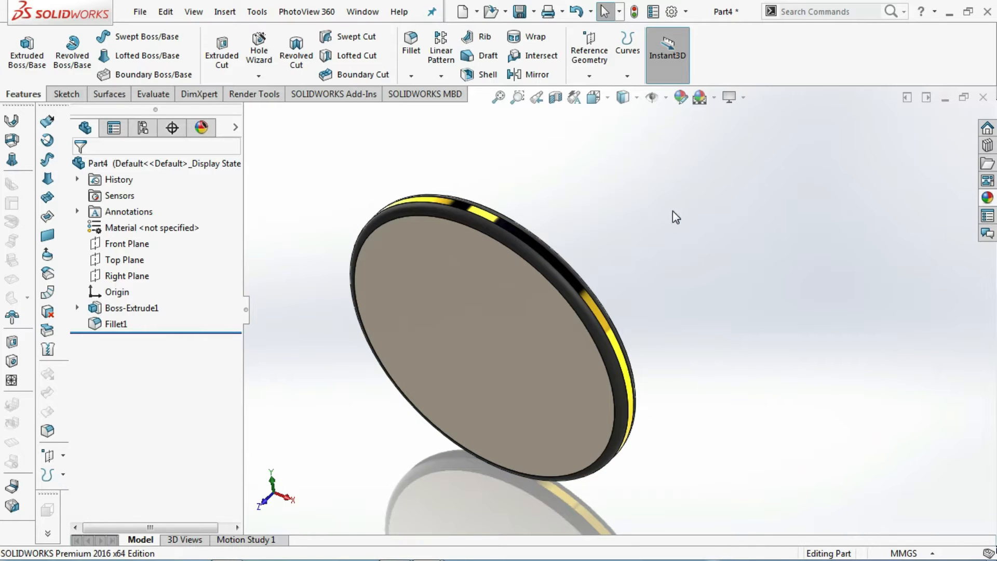
- Save the disc part on the Desktop as Part4
key(ctrl+s)
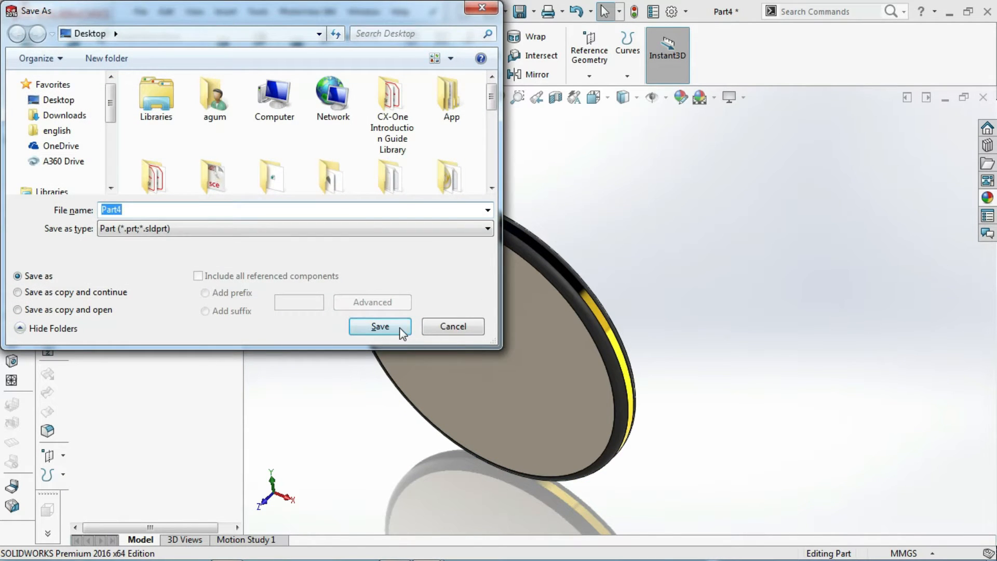
click(401, 329)
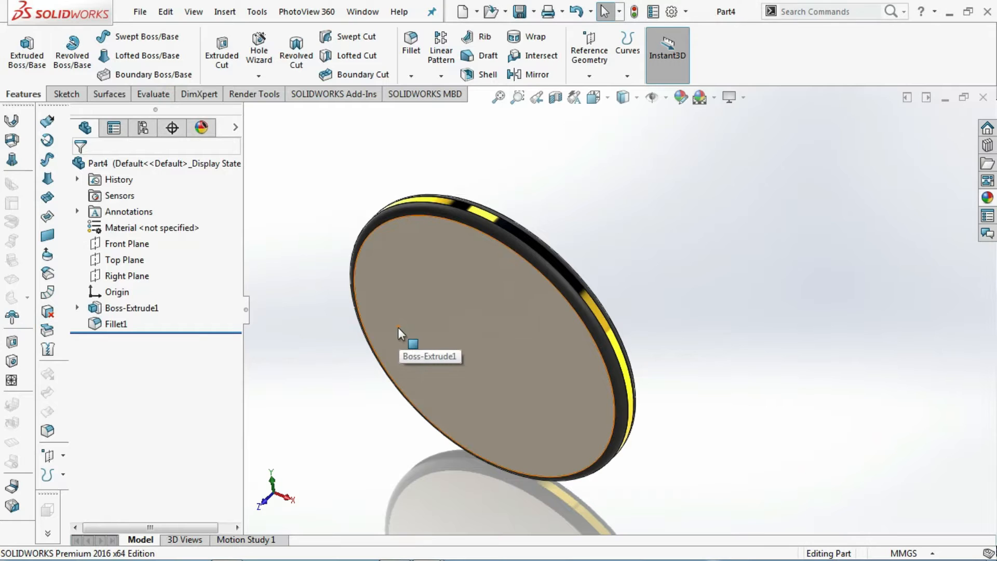
- Make a new assembly from the disc part and place spring4 in it as the first component
scroll(341, 329, up, 1)
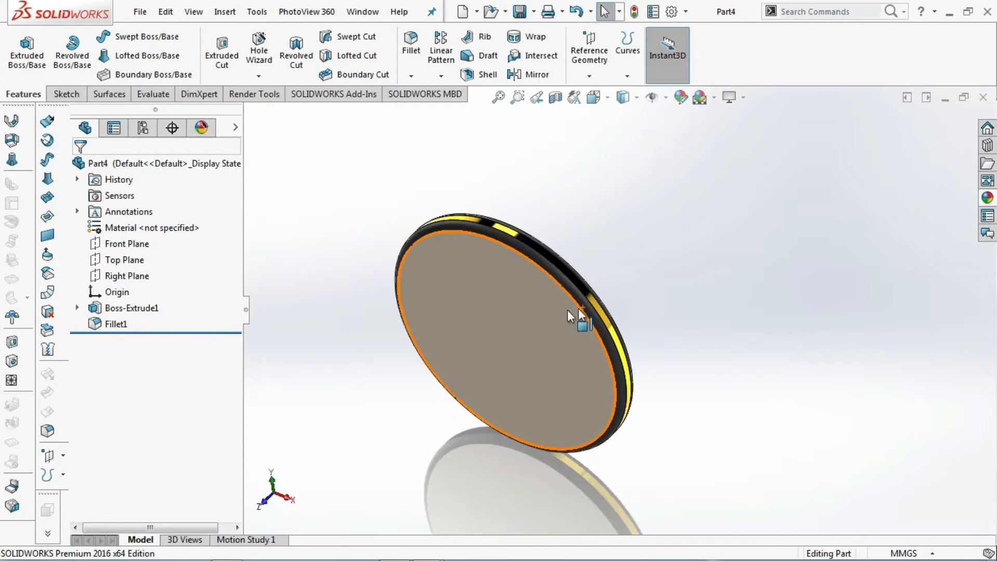
click(139, 14)
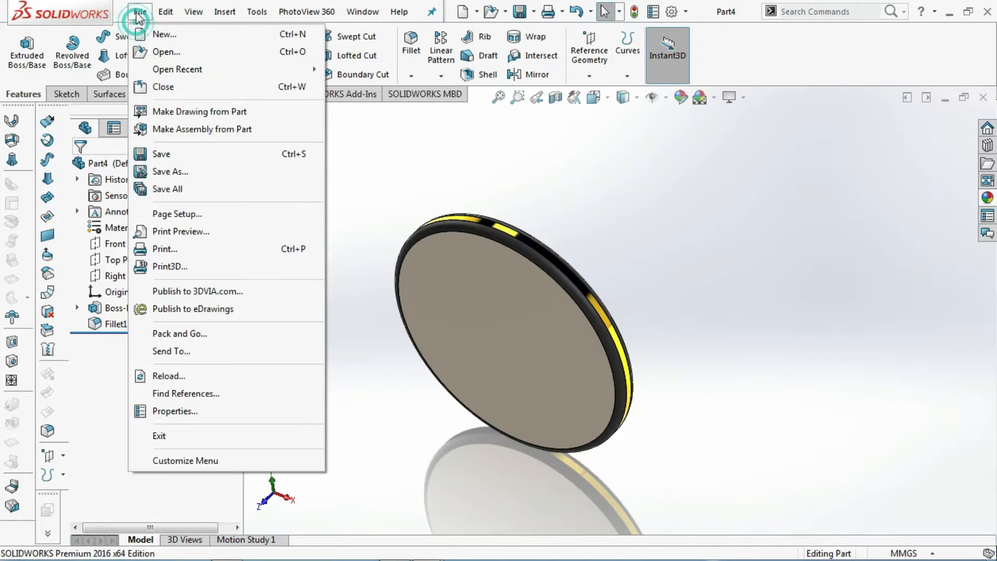
click(196, 131)
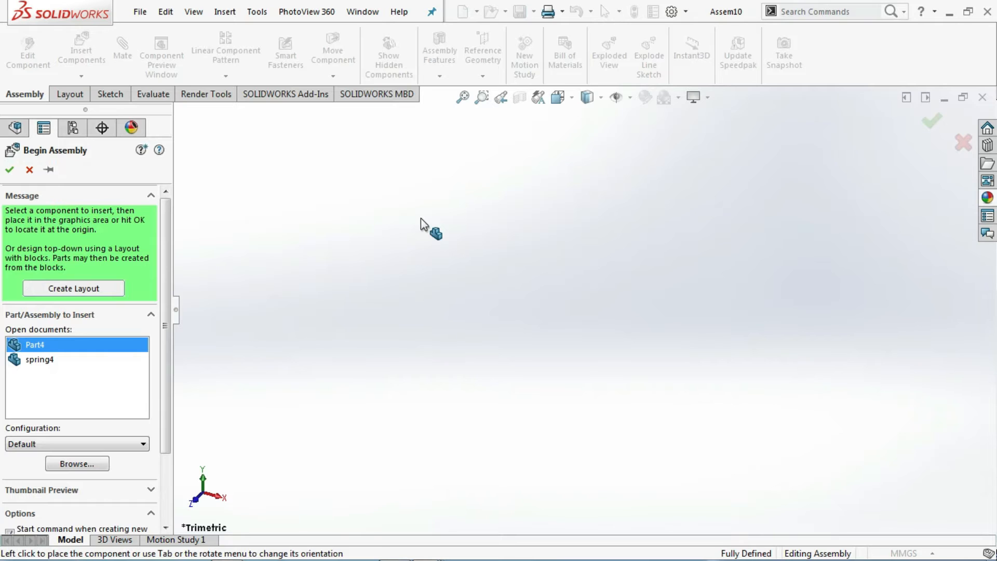
click(41, 359)
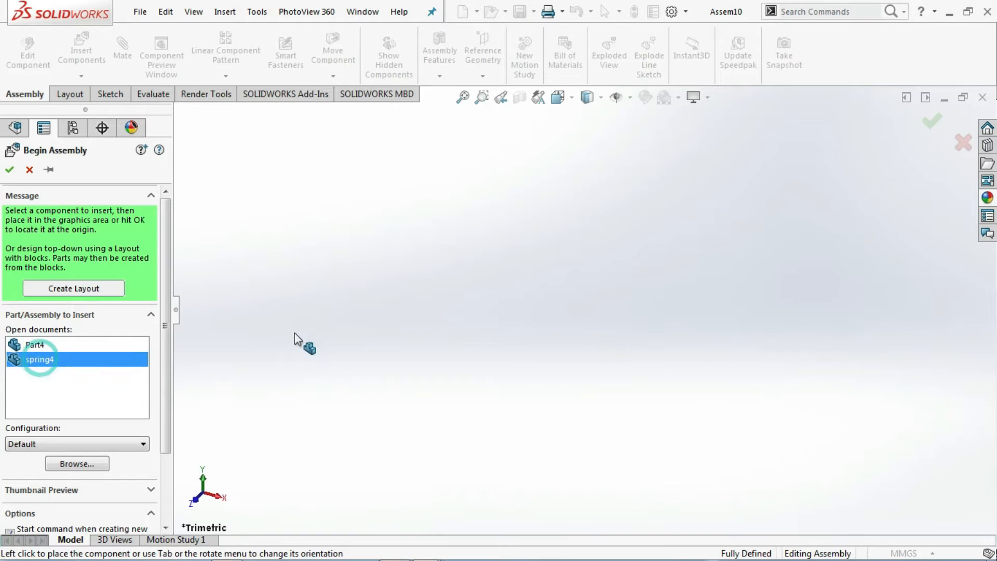
click(540, 273)
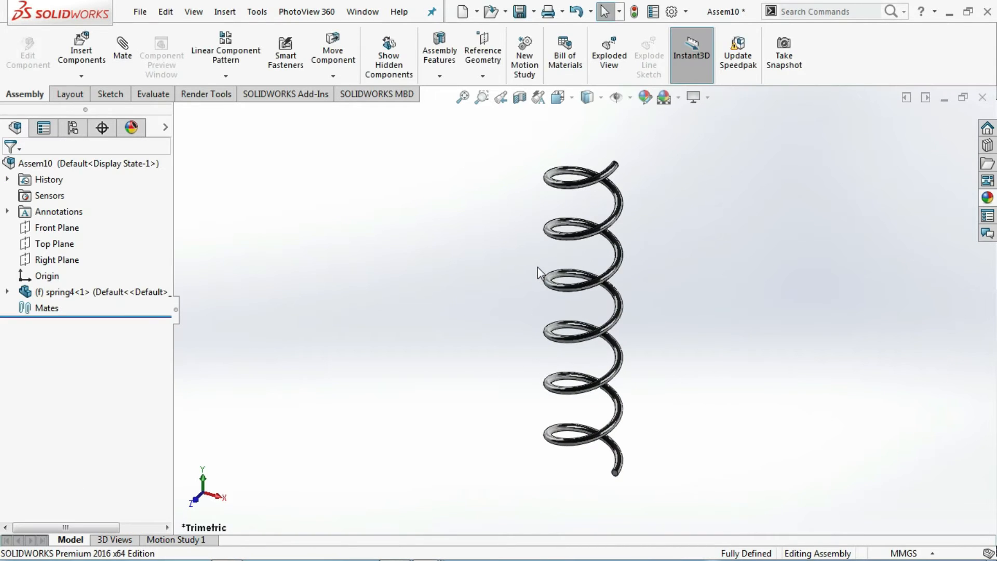
- Insert Part4 into the assembly, rotated 90° about X so it lies flat, and place it beside the spring
click(81, 76)
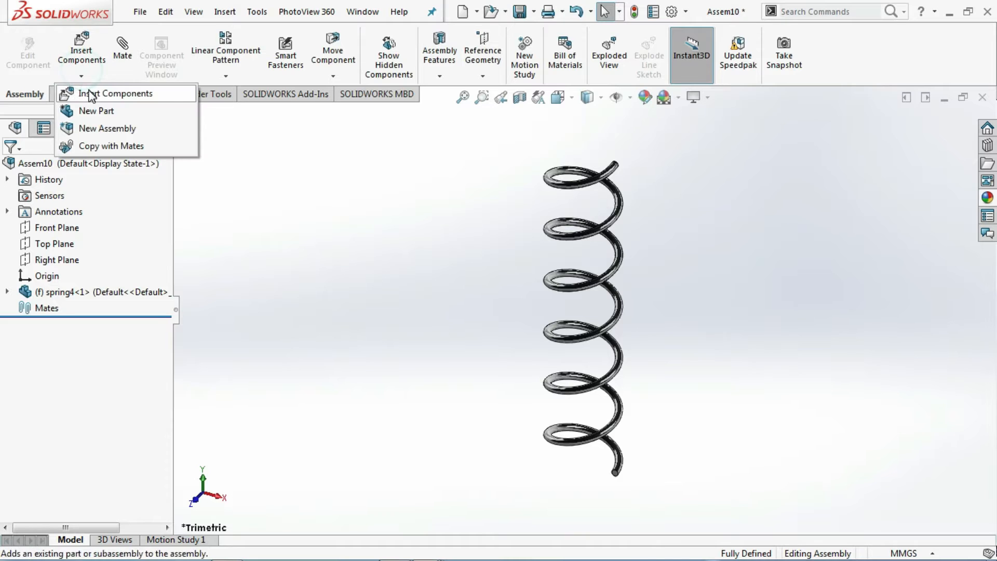
click(91, 93)
click(36, 328)
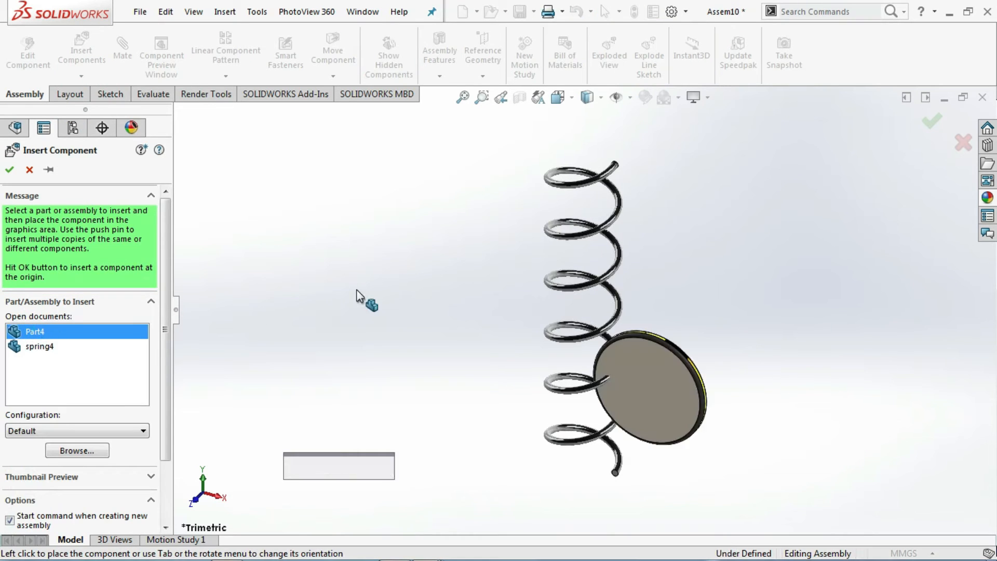
click(349, 466)
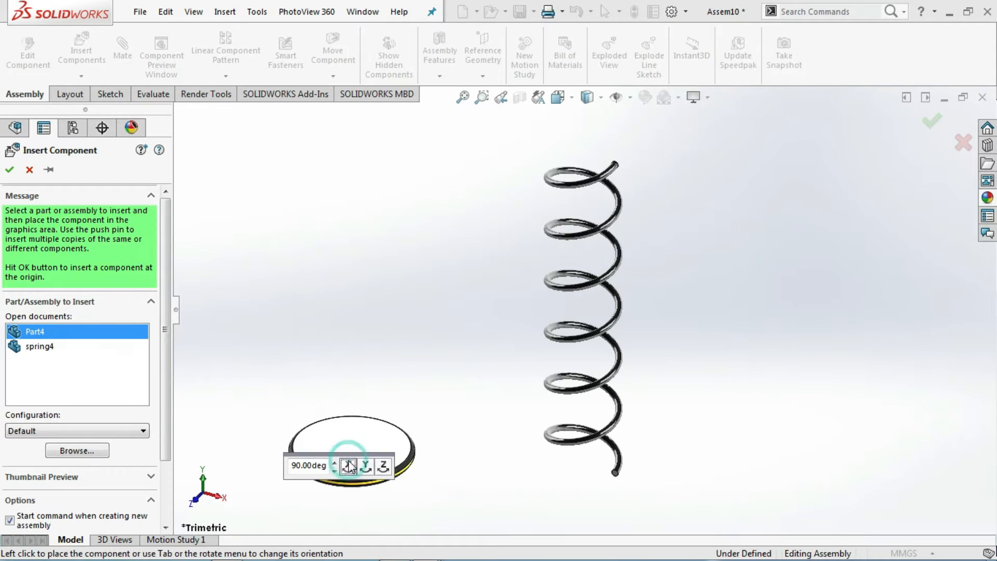
click(419, 285)
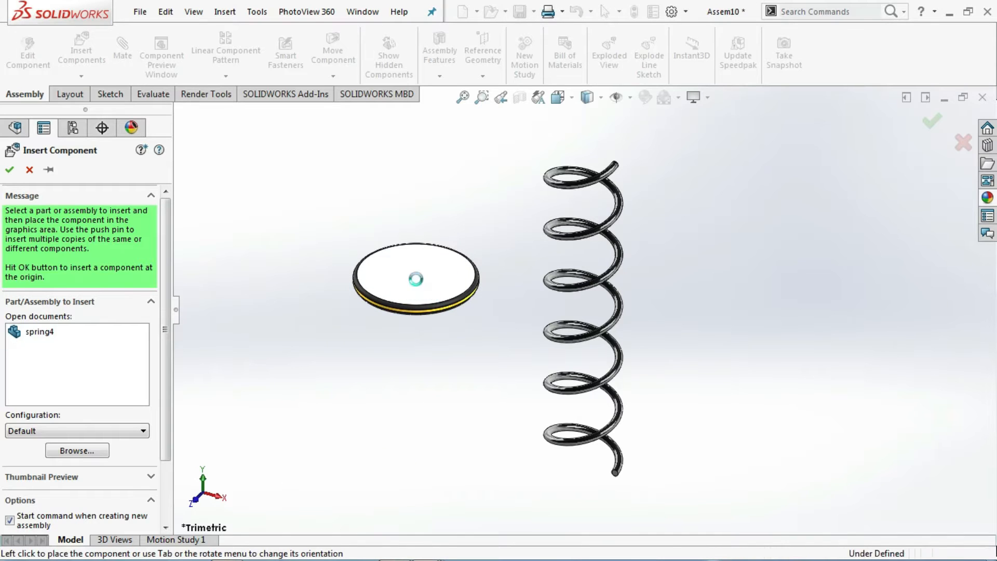
scroll(542, 278, down, 2)
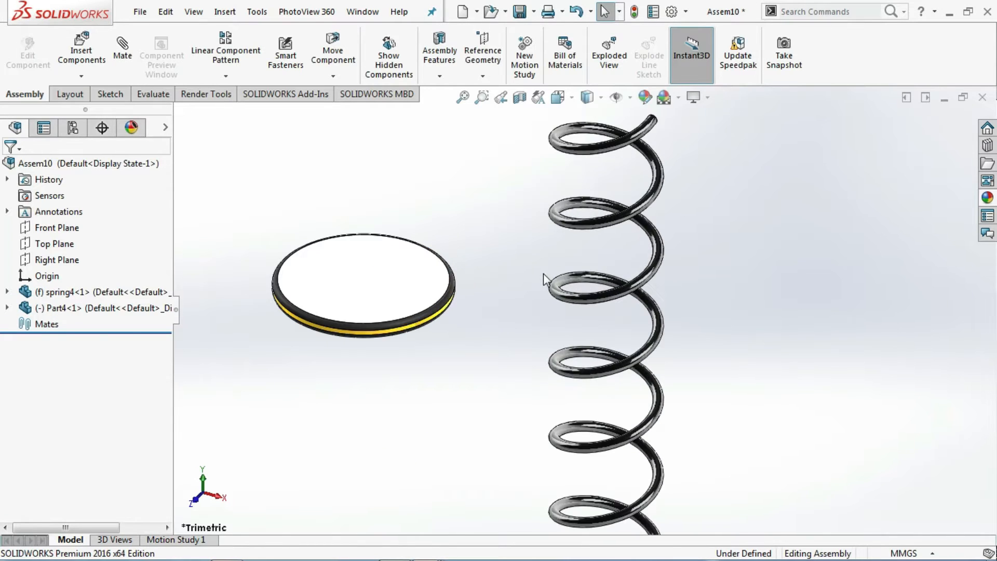
- Turn on the display of axes in the assembly and open the spring4 component in its own part window
click(630, 98)
click(618, 137)
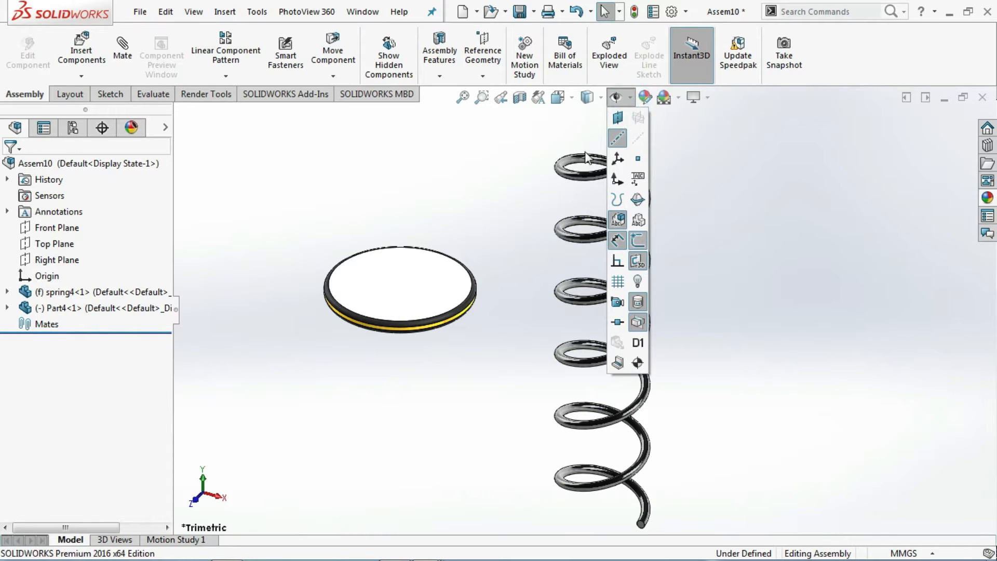
click(95, 294)
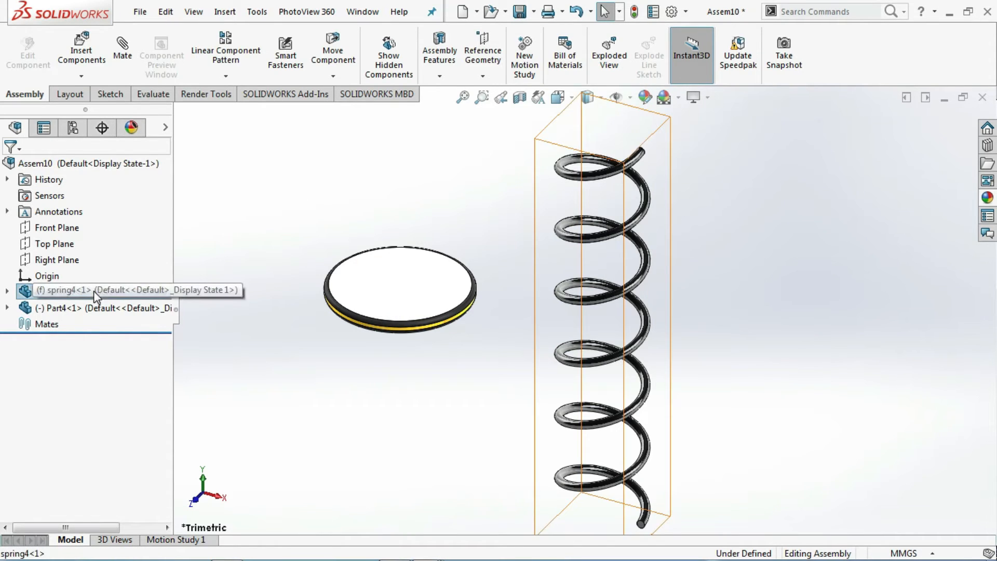
right_click(95, 295)
click(107, 76)
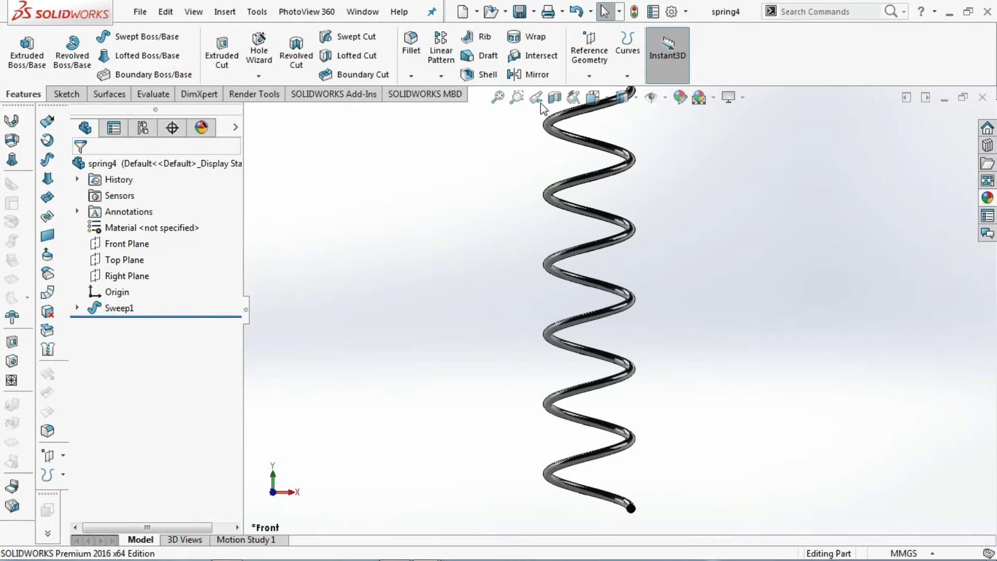
- Create a reference axis through the spring's centre from the intersection of the Front Plane and Right Plane
click(590, 52)
click(587, 111)
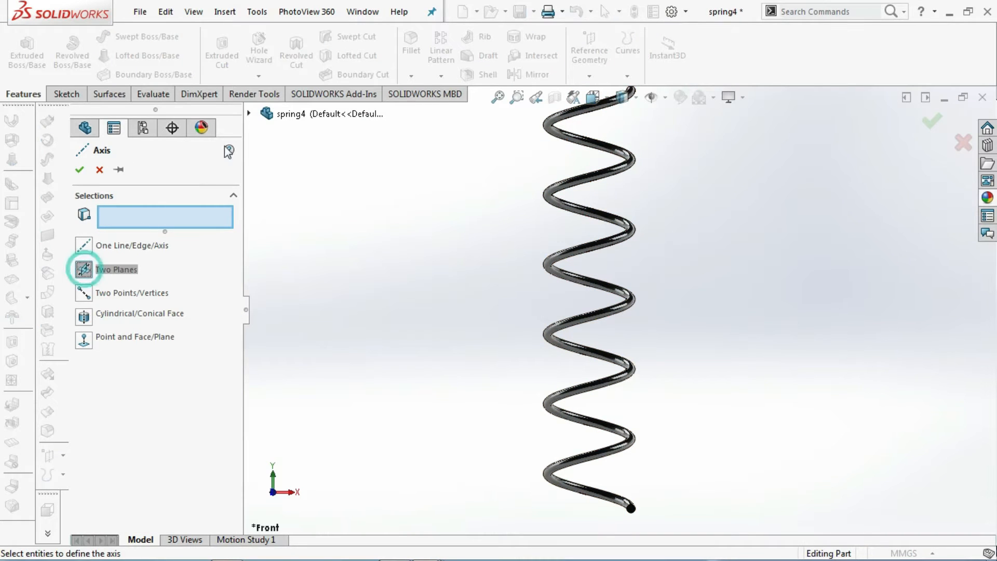
click(249, 113)
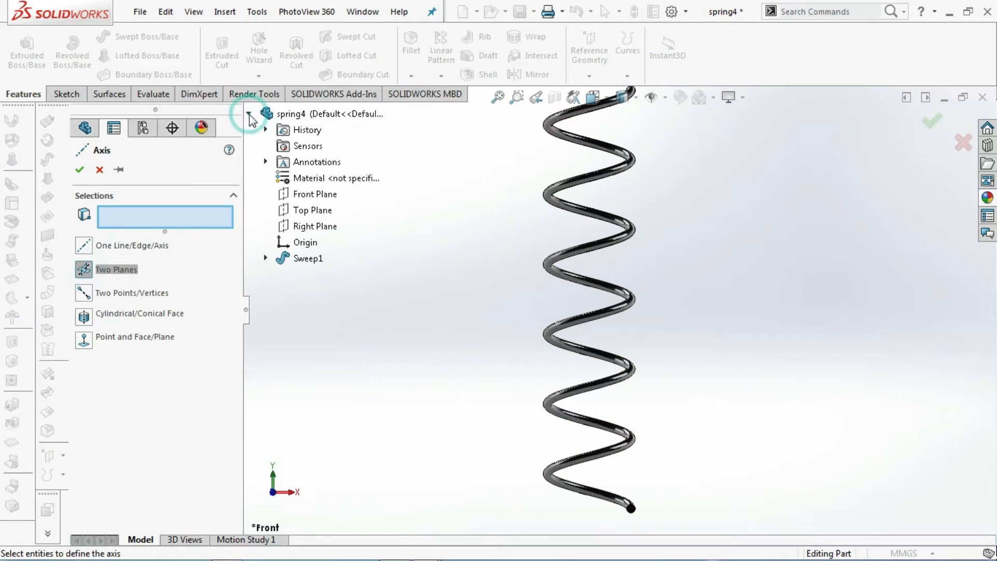
click(312, 194)
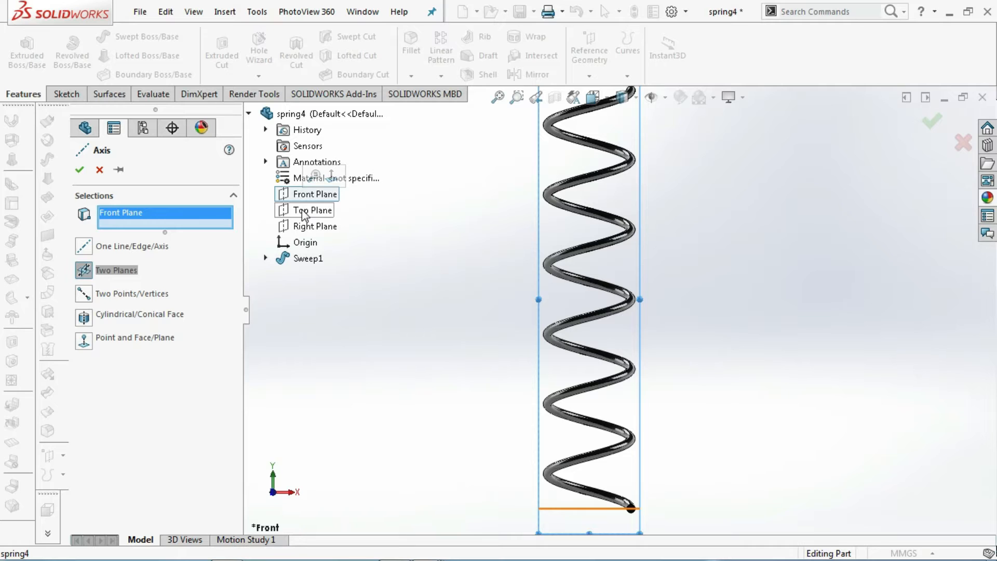
click(302, 228)
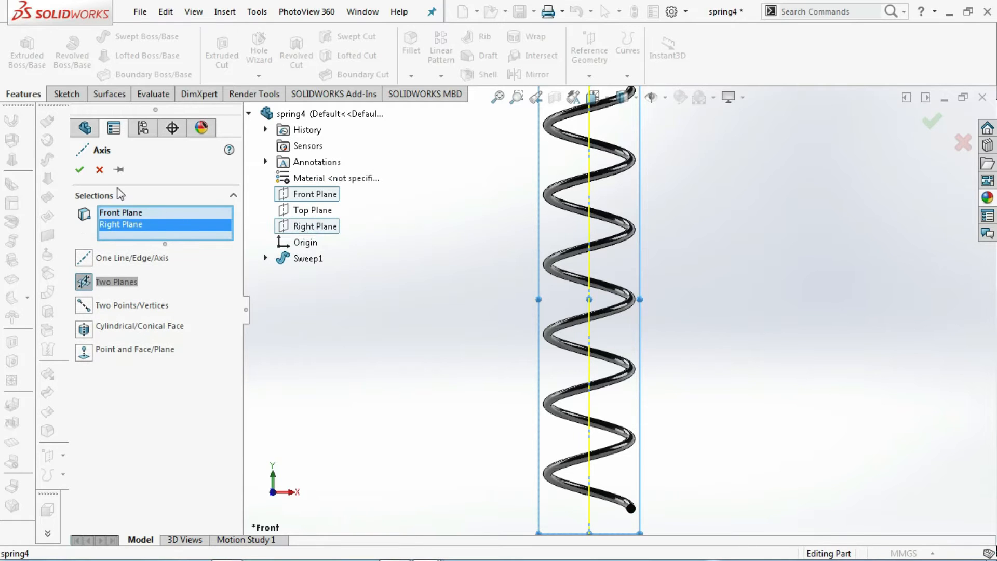
click(77, 171)
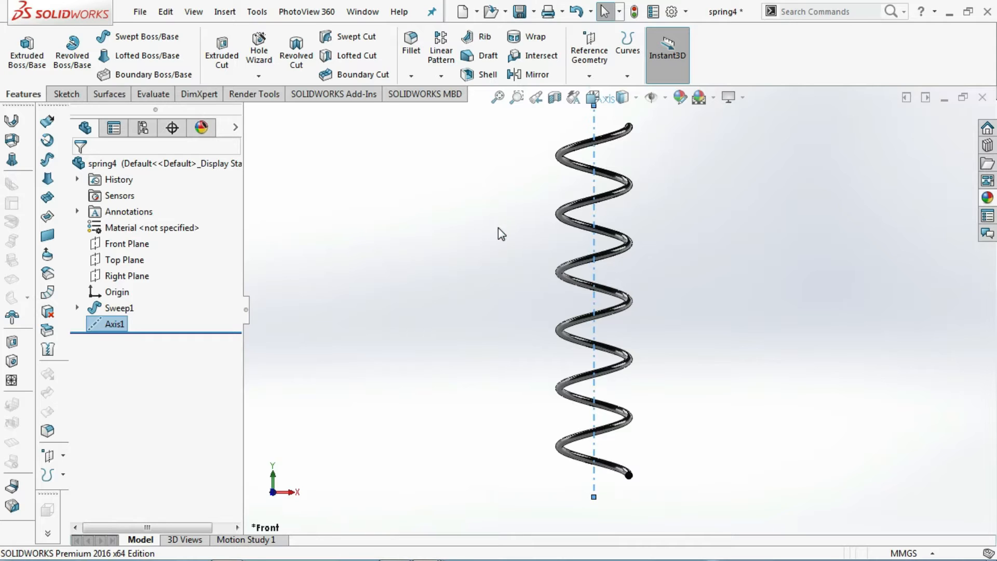
- Save the spring part and return to the assembly, rebuilding it with the changed model and maximizing its window
key(ctrl+s)
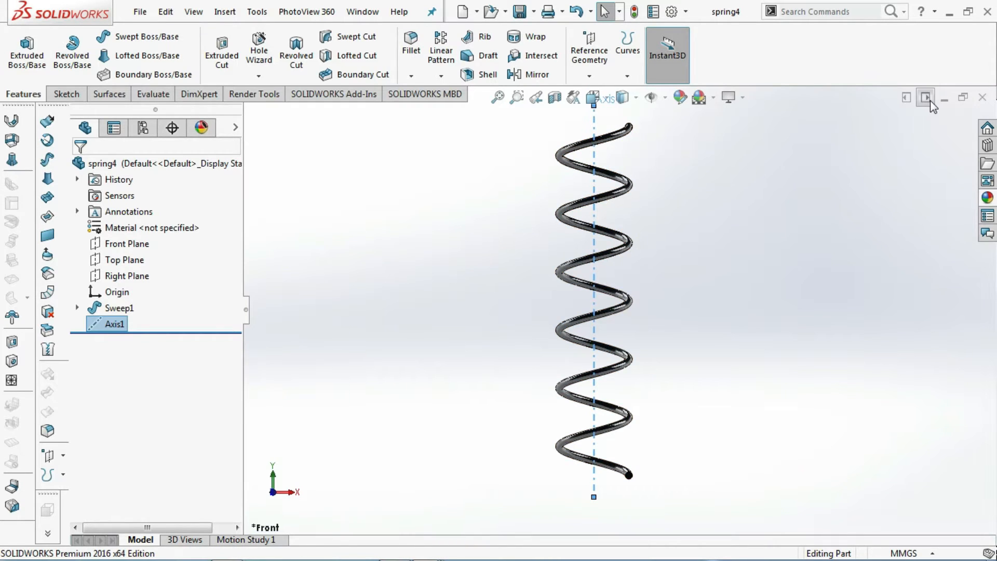
click(944, 99)
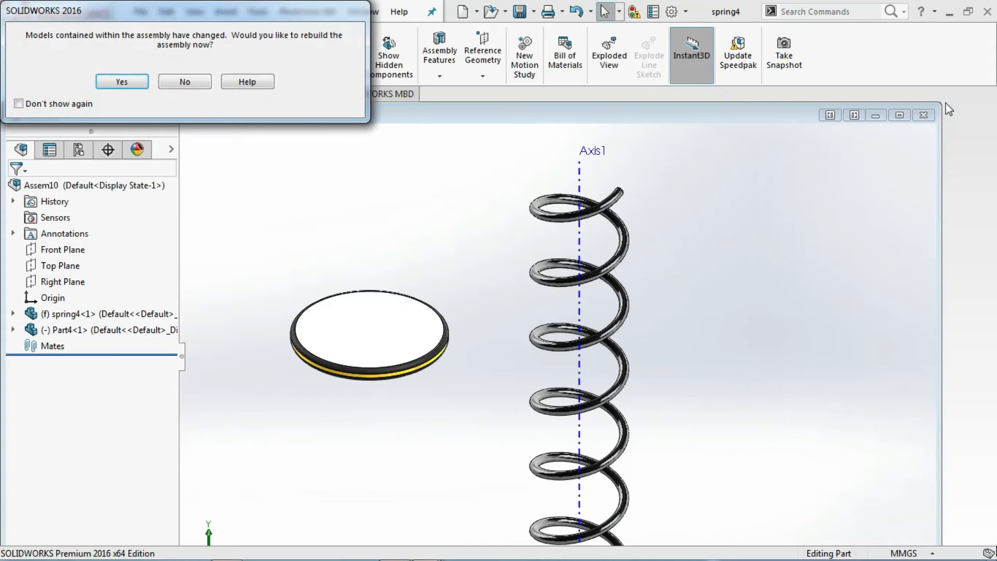
click(120, 82)
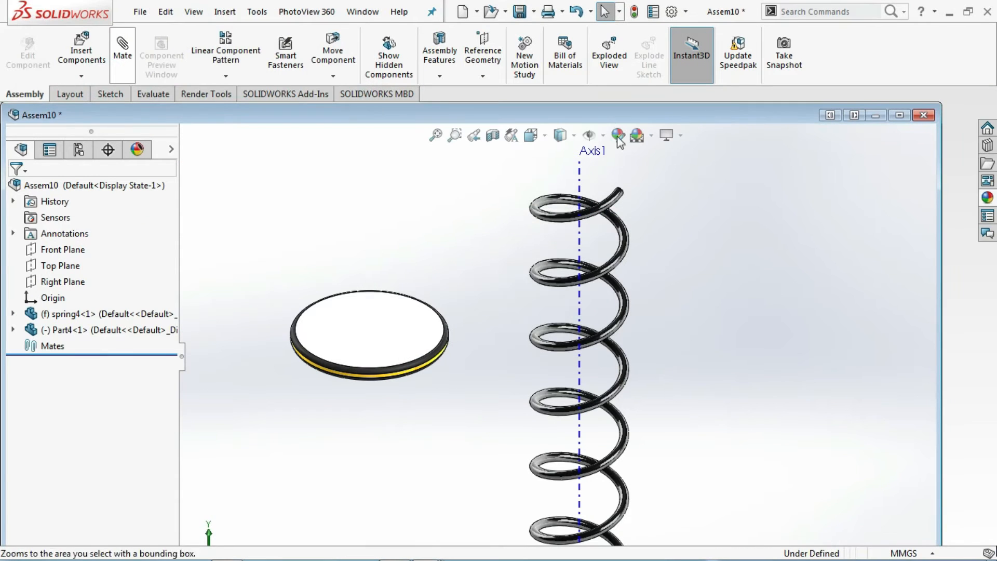
click(899, 116)
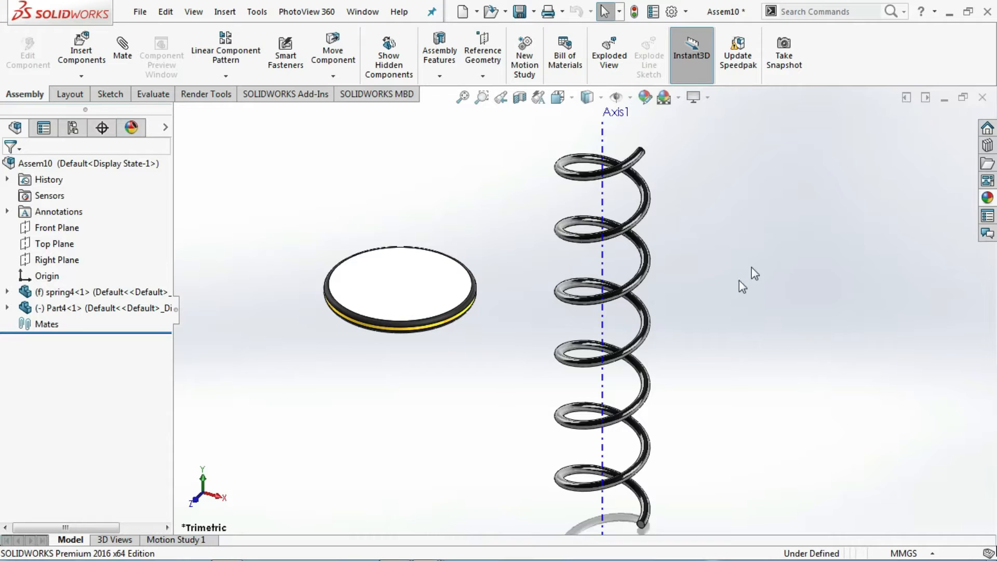
- Add a concentric mate between the disc's yellow rim face and the spring's centre axis
click(120, 52)
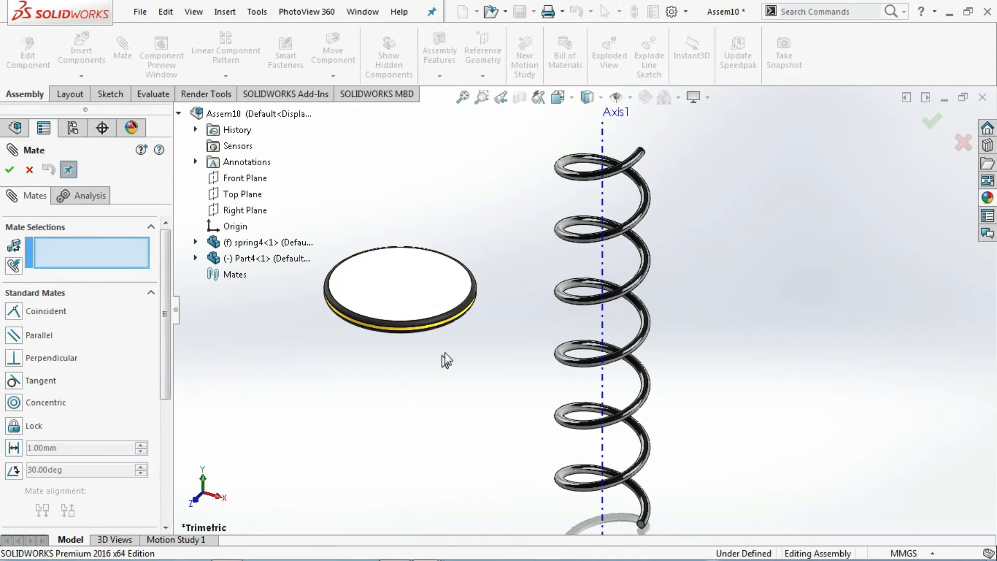
scroll(445, 356, down, 4)
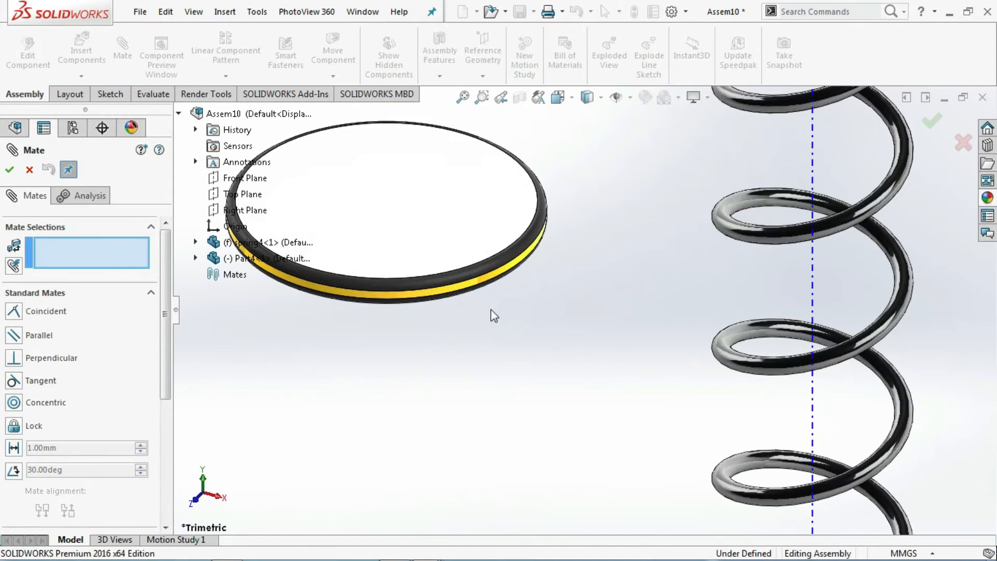
click(516, 263)
click(811, 174)
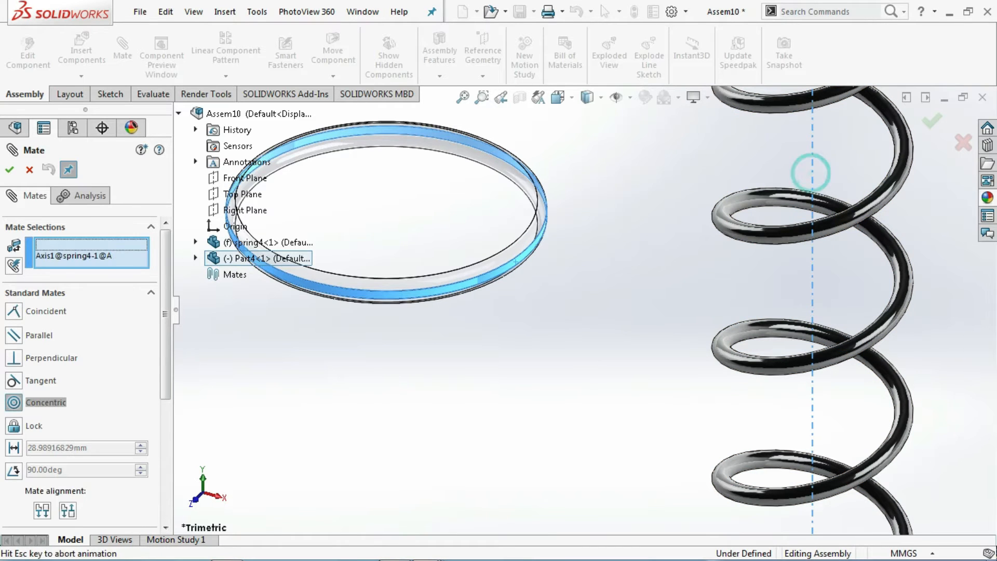
click(976, 143)
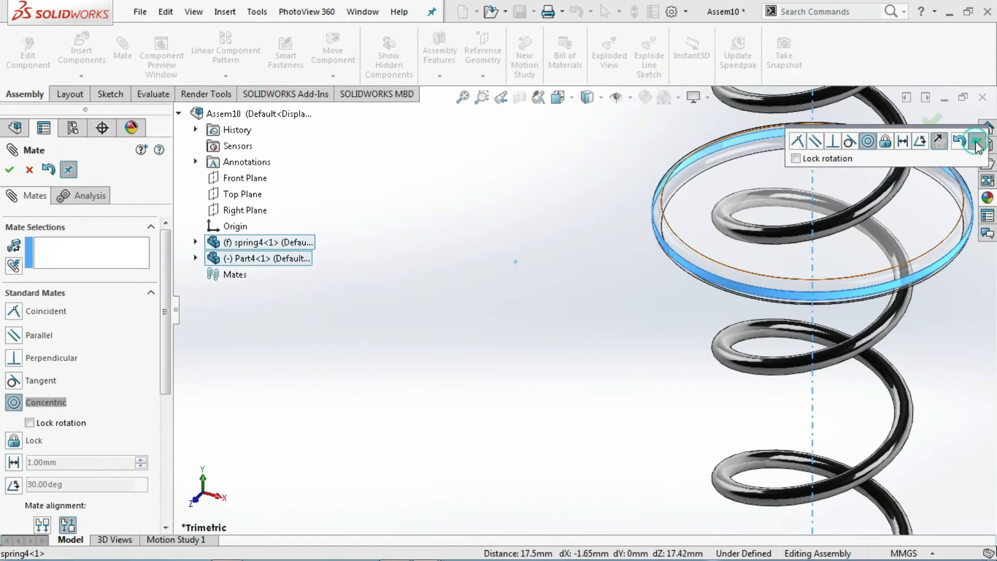
scroll(874, 263, up, 8)
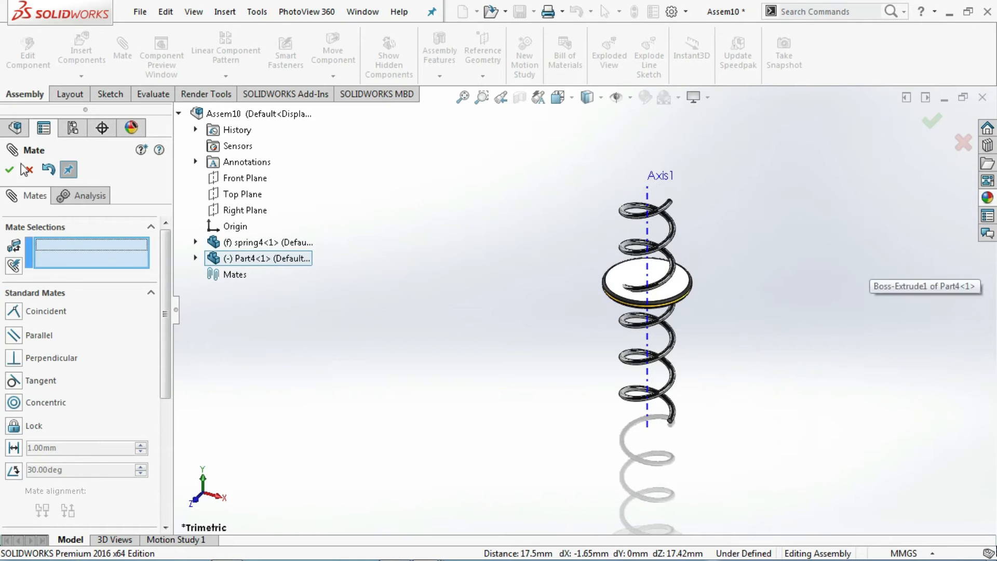
click(26, 169)
- Insert a second Part4 disc, rotated 90° about X so it lies flat, and place it beside the spring's lower end
click(87, 76)
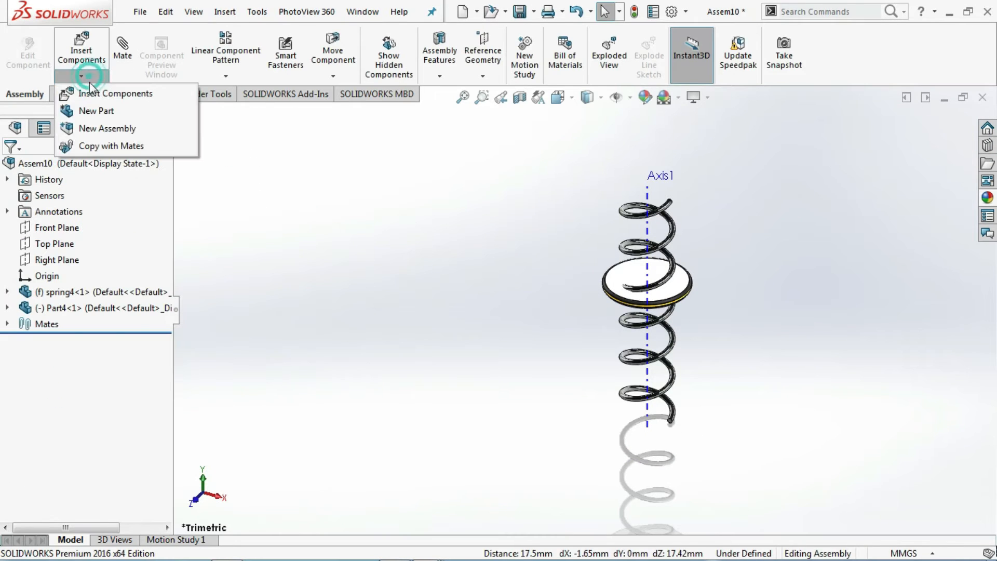
click(92, 93)
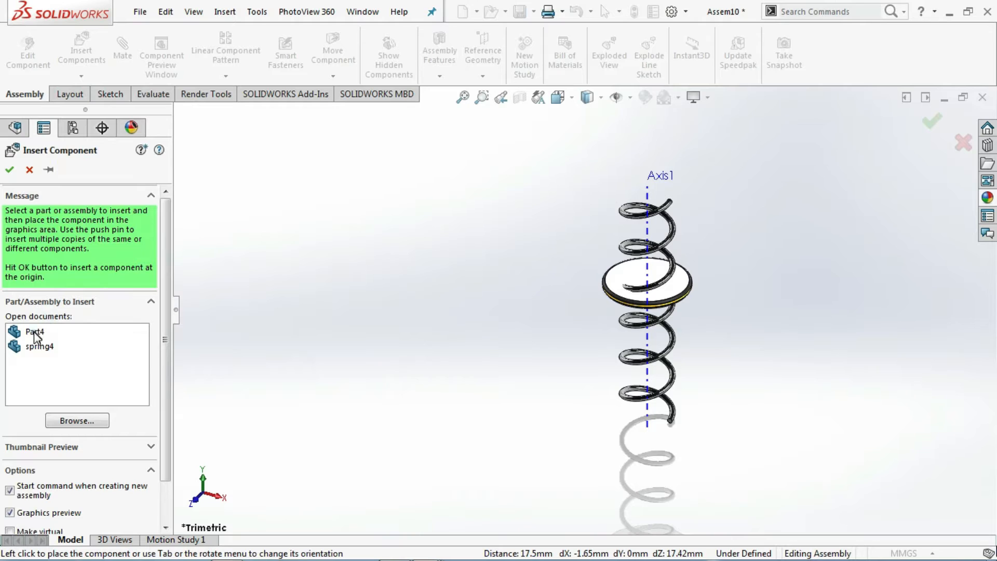
click(35, 332)
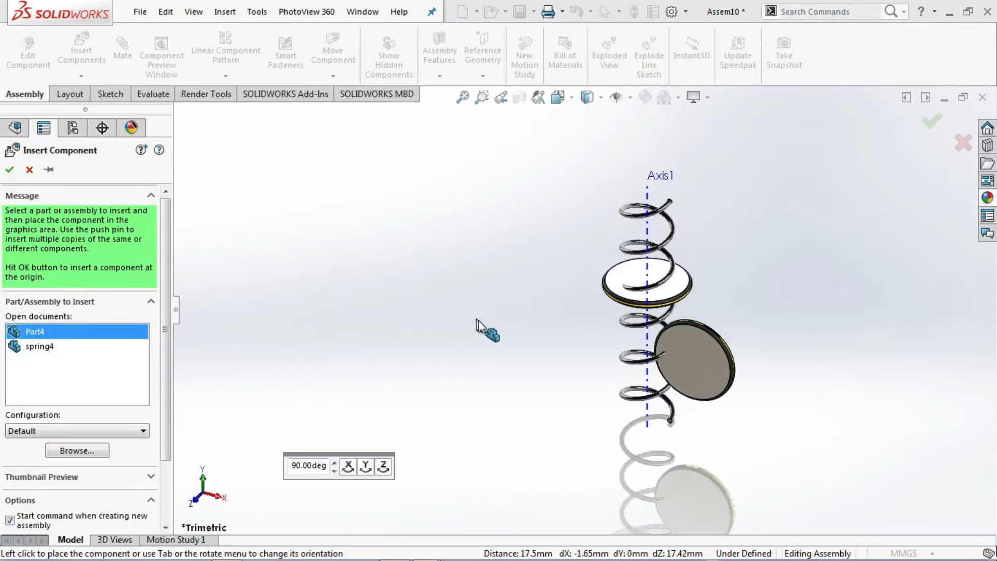
click(350, 467)
click(488, 449)
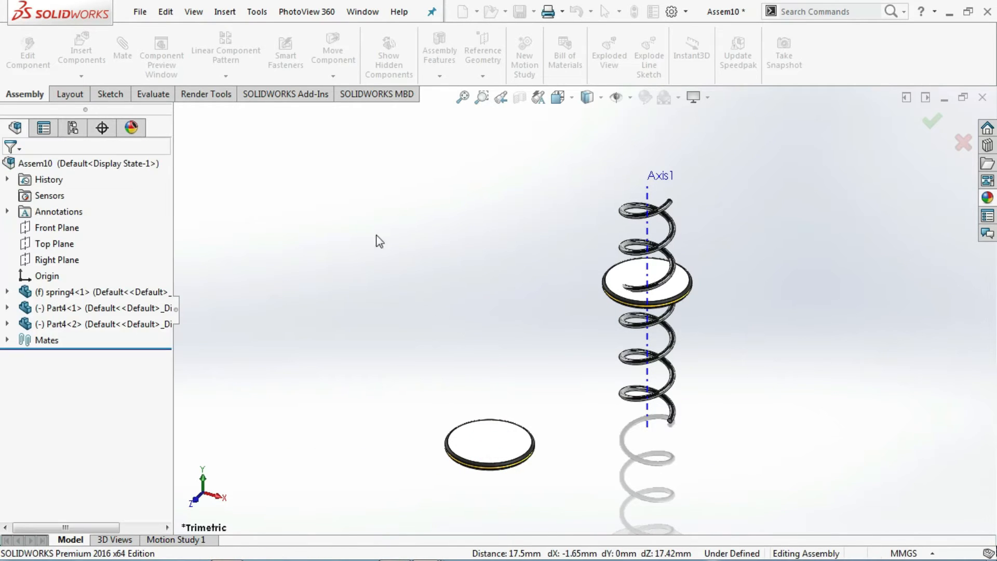
- Add a concentric mate between the second disc's yellow rim face and the spring's centre axis
click(136, 56)
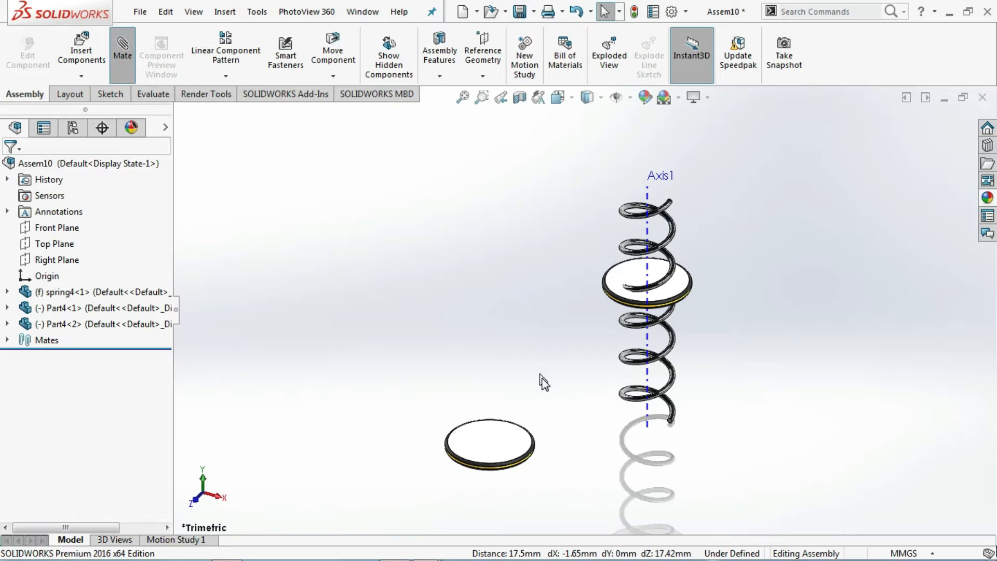
scroll(534, 461, down, 5)
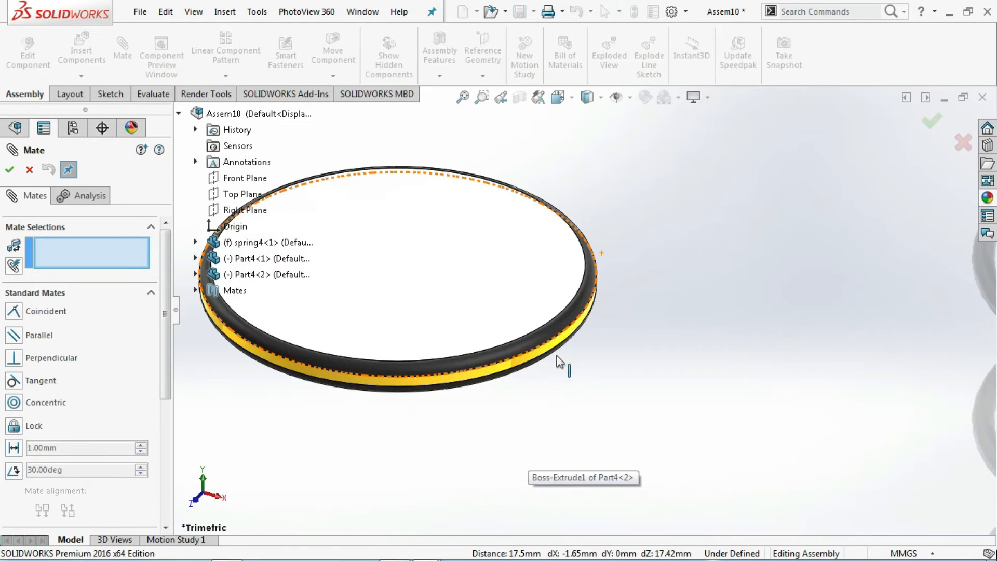
click(558, 342)
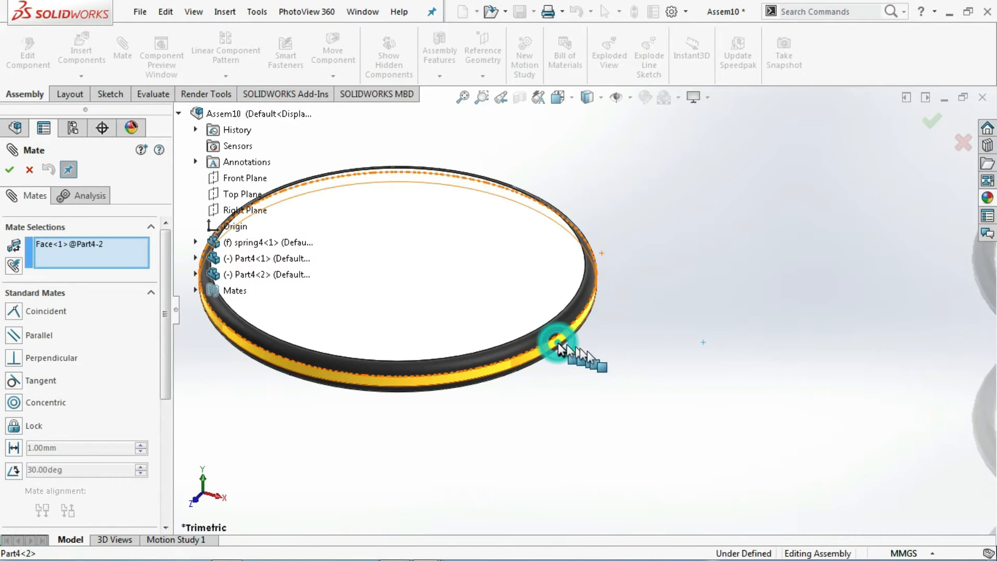
scroll(691, 371, up, 3)
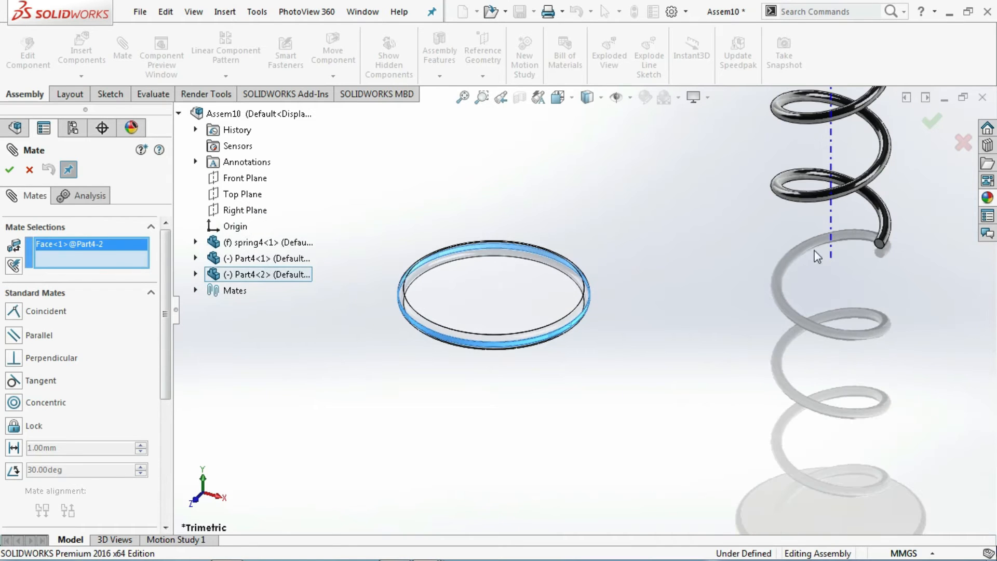
click(827, 241)
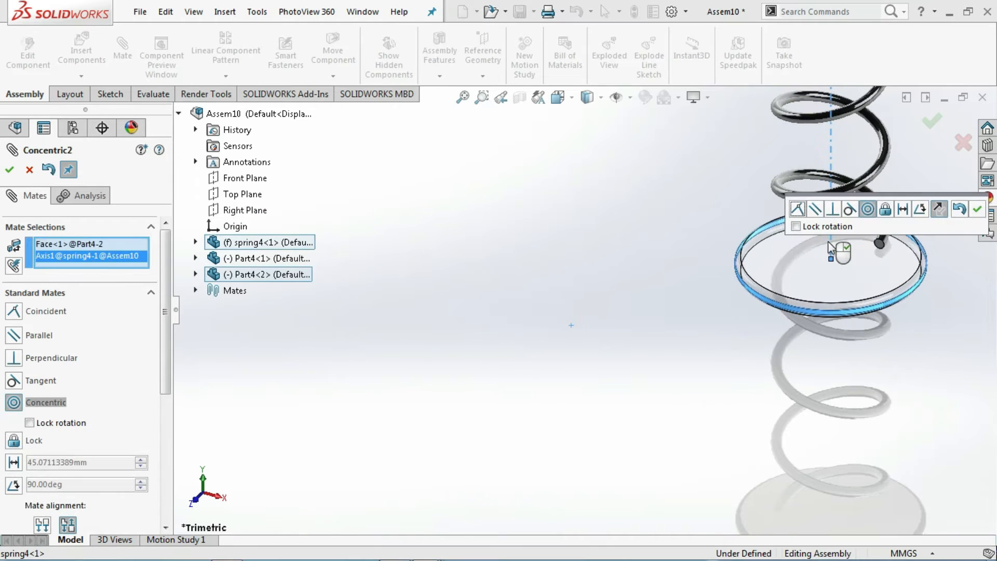
click(976, 210)
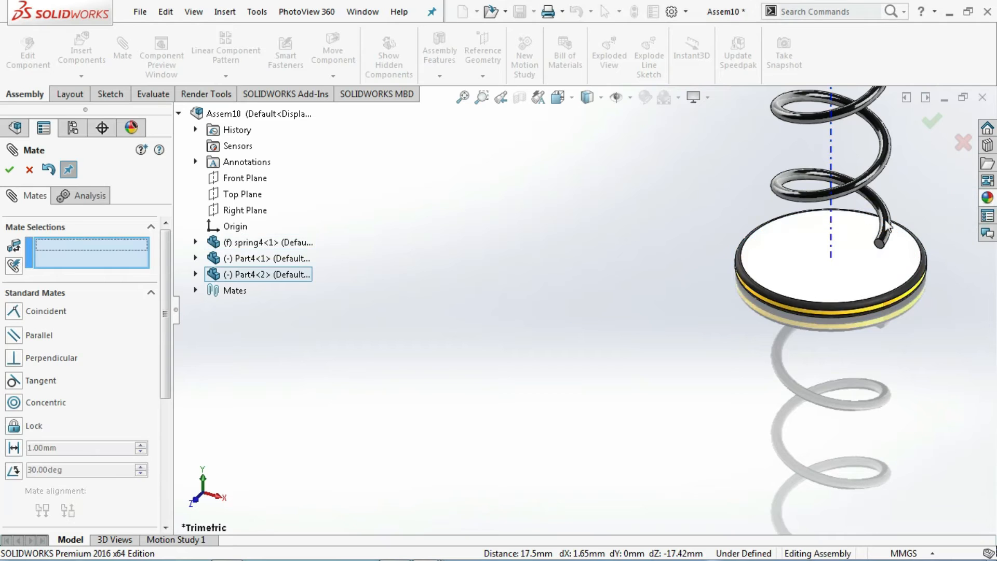
click(9, 169)
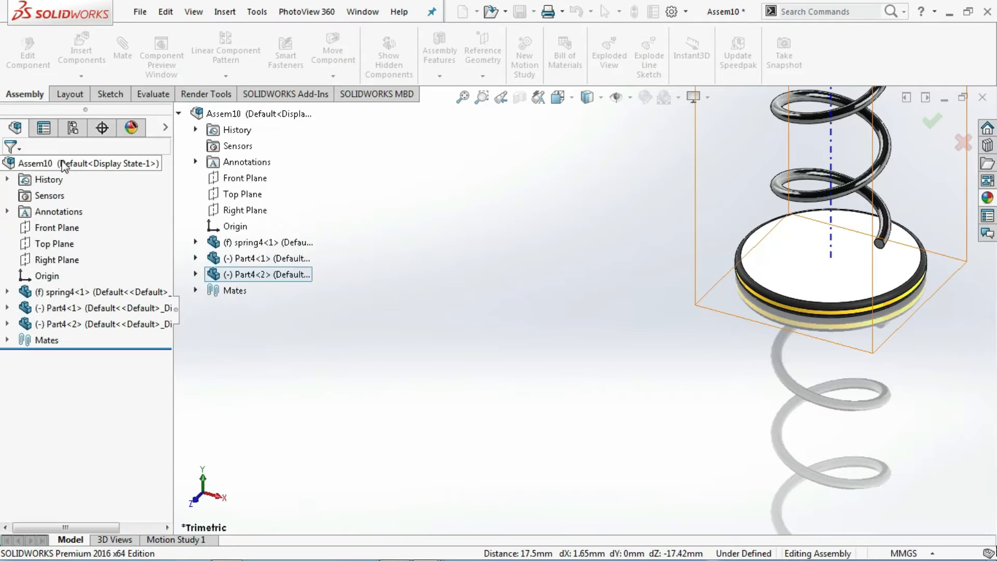
- Add a coincident mate between the second disc's flat upper face and spring4's Top Plane
click(123, 48)
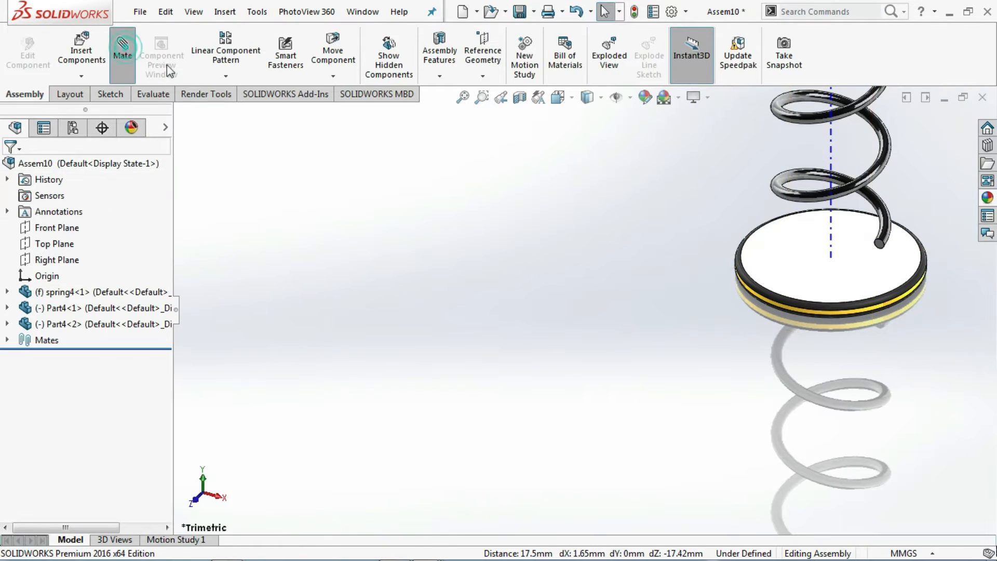
click(867, 273)
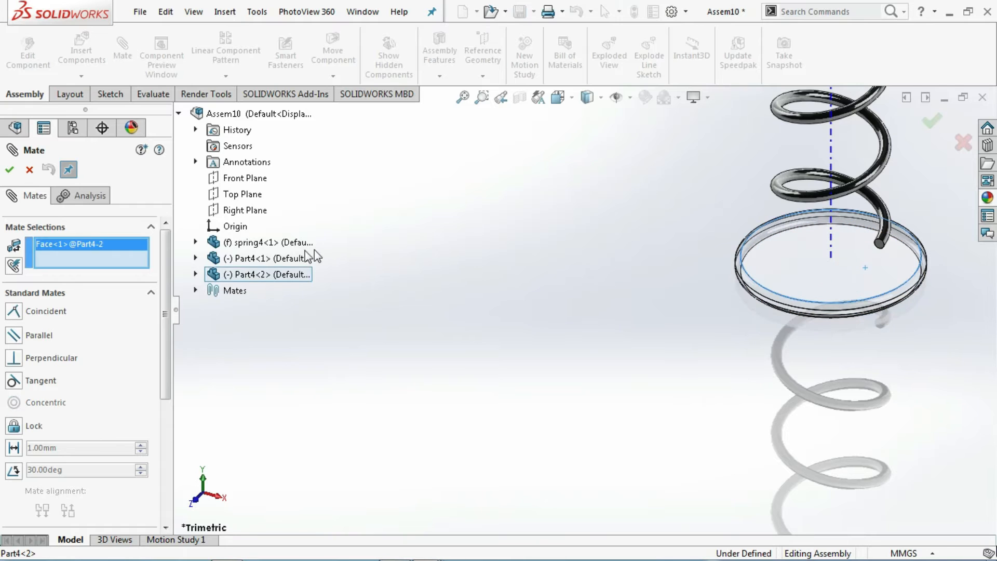
click(195, 242)
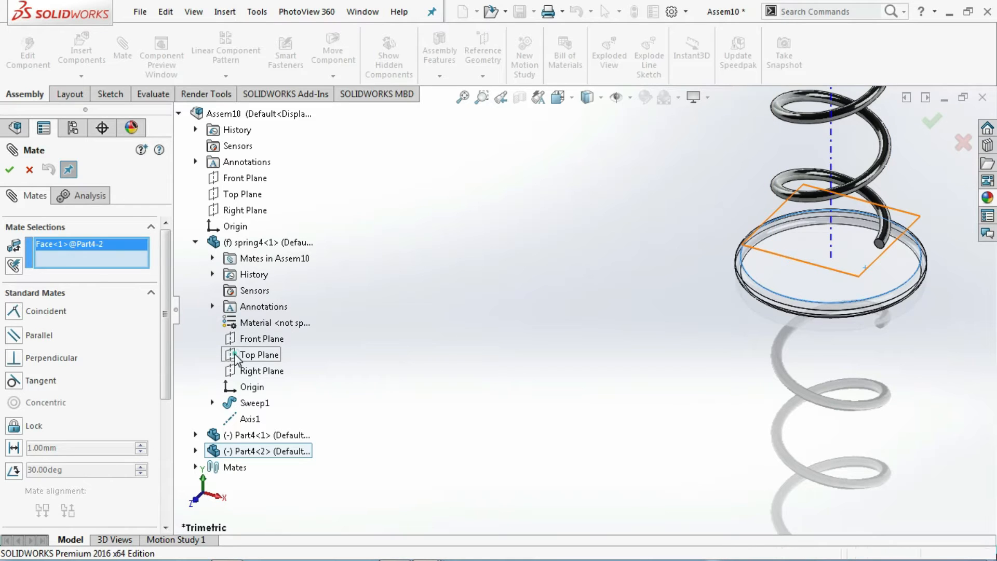
click(257, 355)
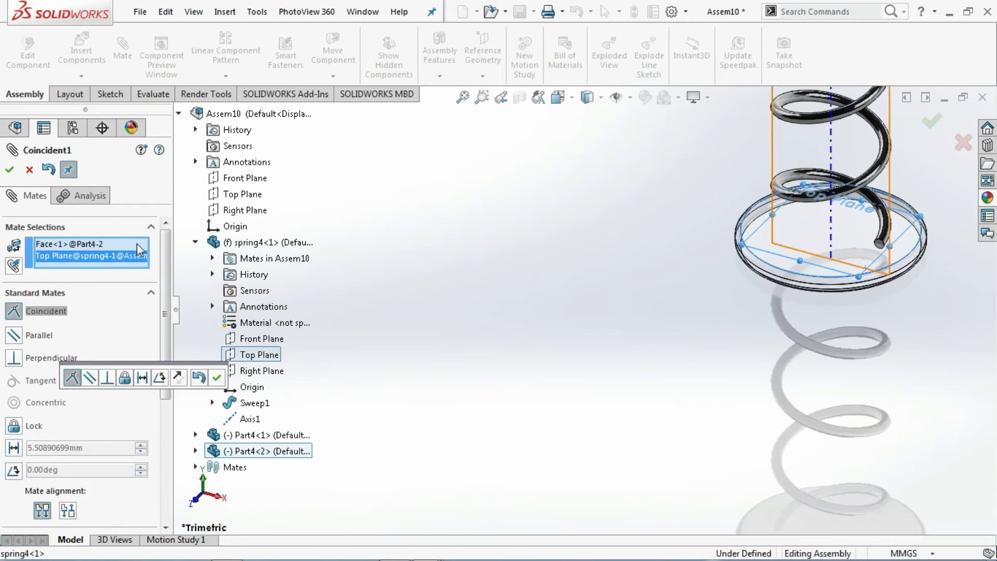
click(8, 170)
click(7, 174)
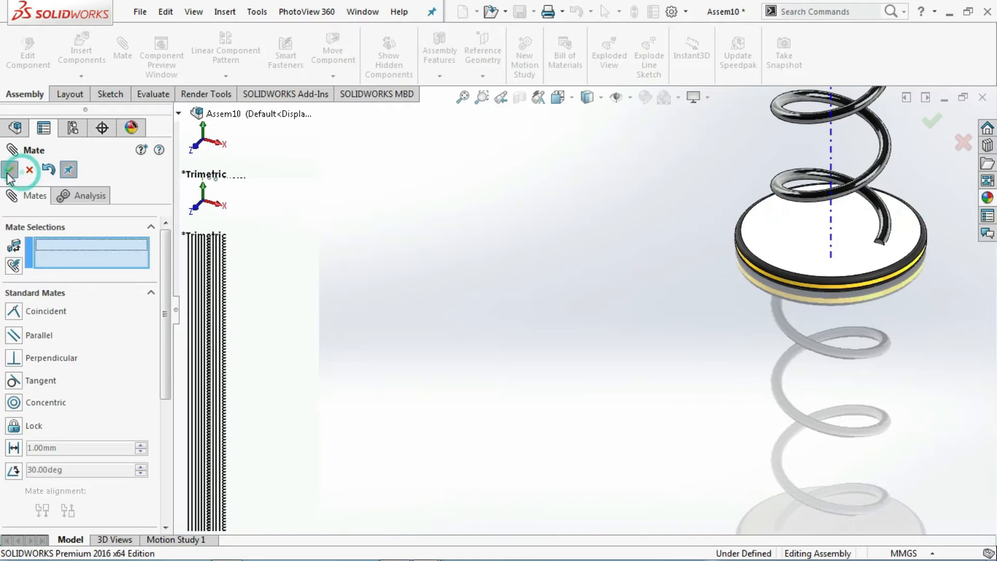
- Save the assembly as Assem10 on the Desktop
scroll(727, 333, up, 4)
middle_drag(741, 338, 727, 289)
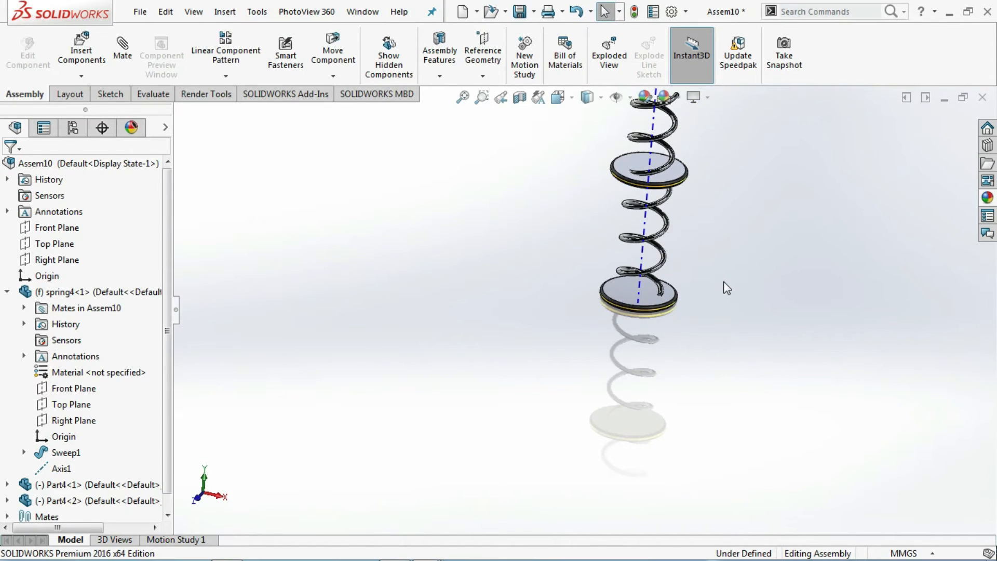
key(ctrl+s)
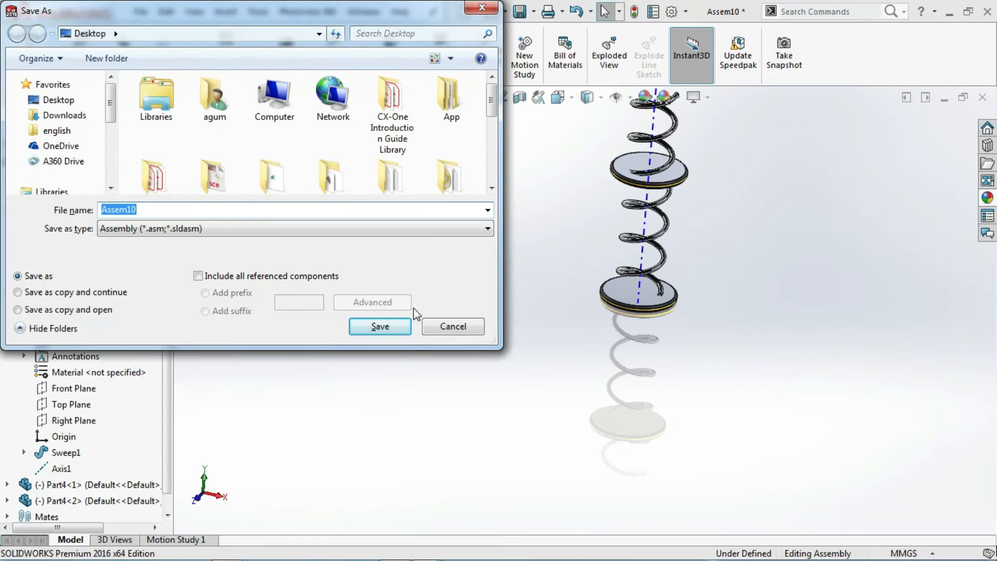
click(387, 327)
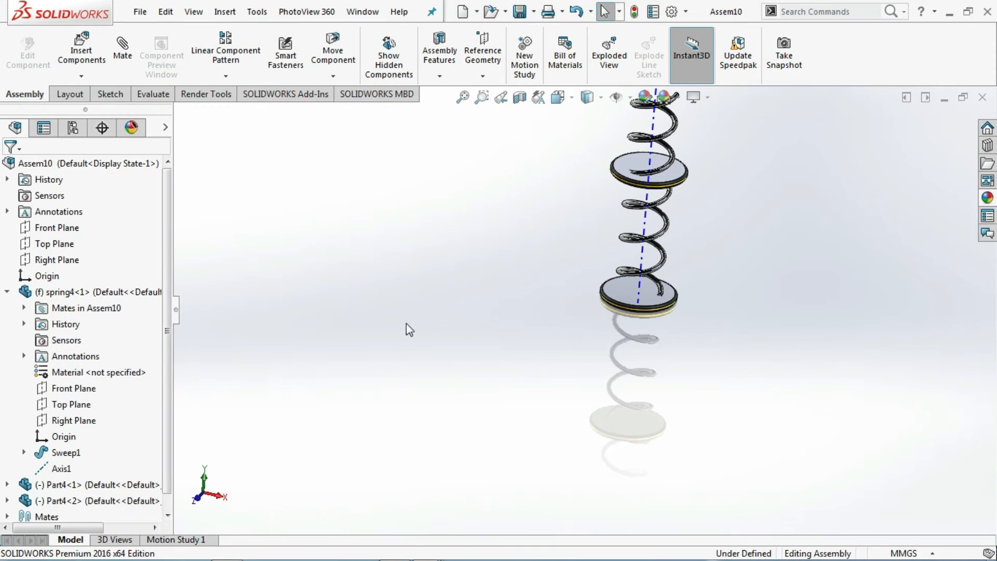
- Move the upper disc up along the spring axis until it sits just above the spring's upper end
scroll(670, 188, down, 4)
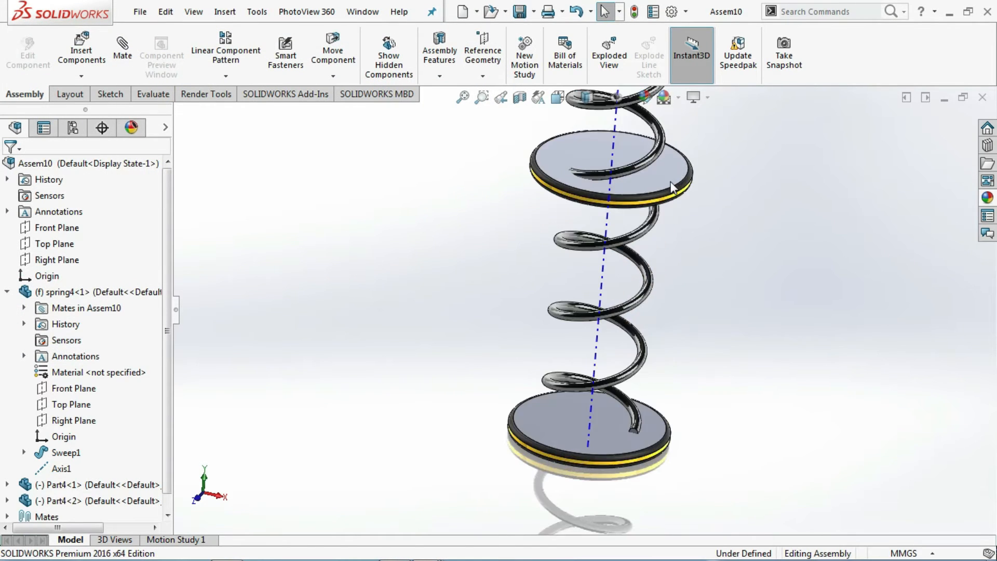
drag(670, 179, 690, 156)
scroll(645, 188, up, 5)
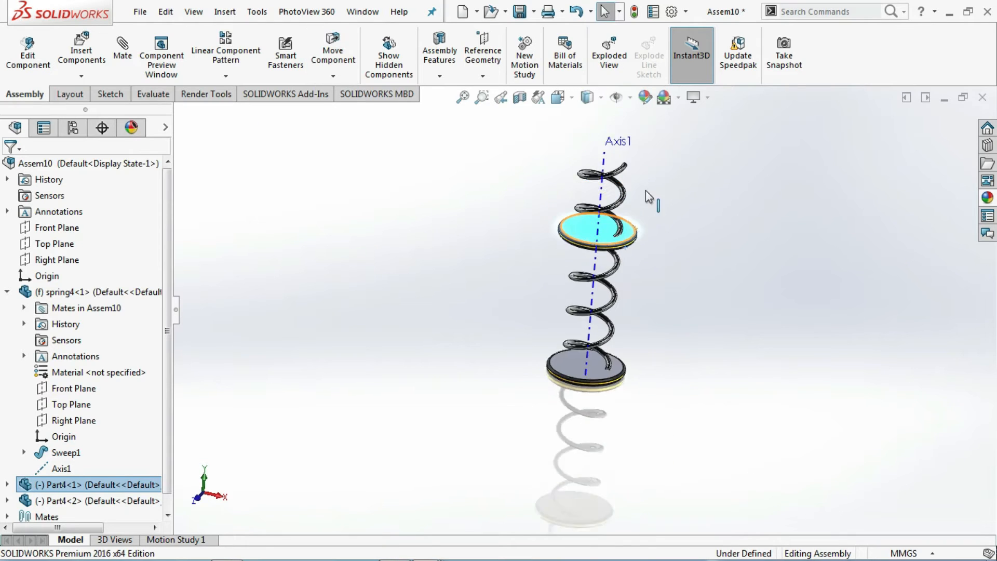
drag(618, 239, 646, 151)
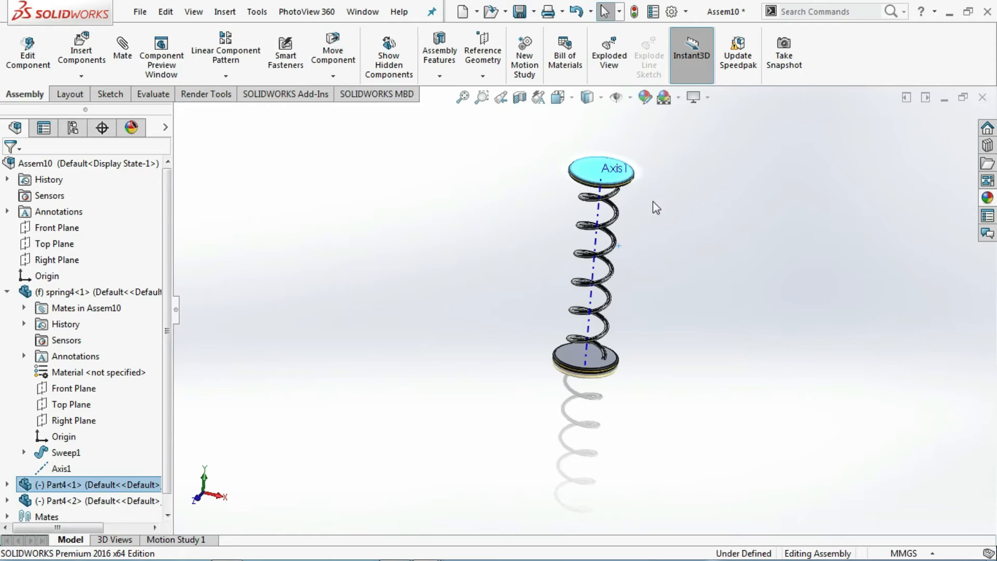
click(652, 201)
middle_drag(646, 201, 647, 201)
scroll(638, 176, down, 3)
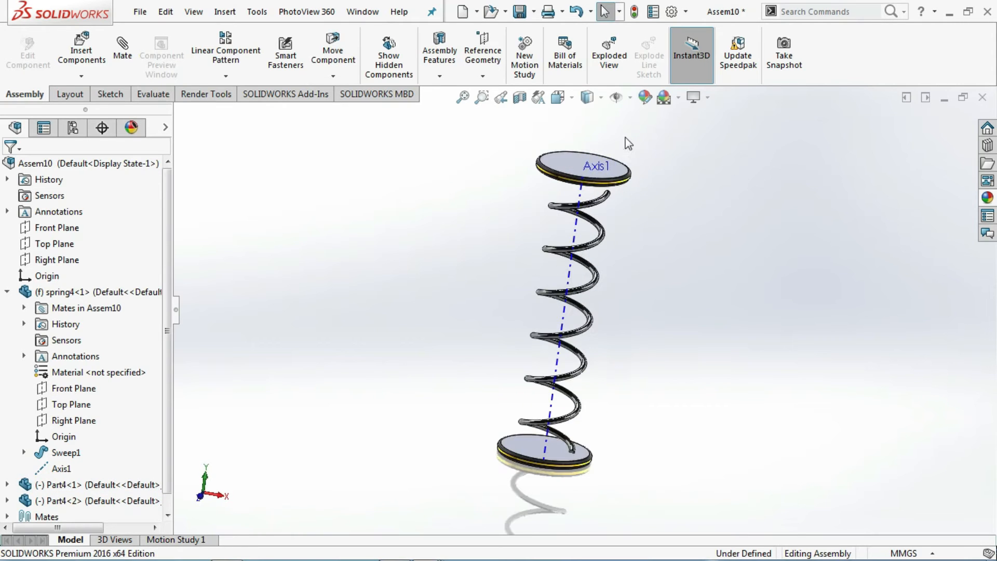
- Hide the axes in the graphics area and save the assembly
click(630, 98)
click(617, 138)
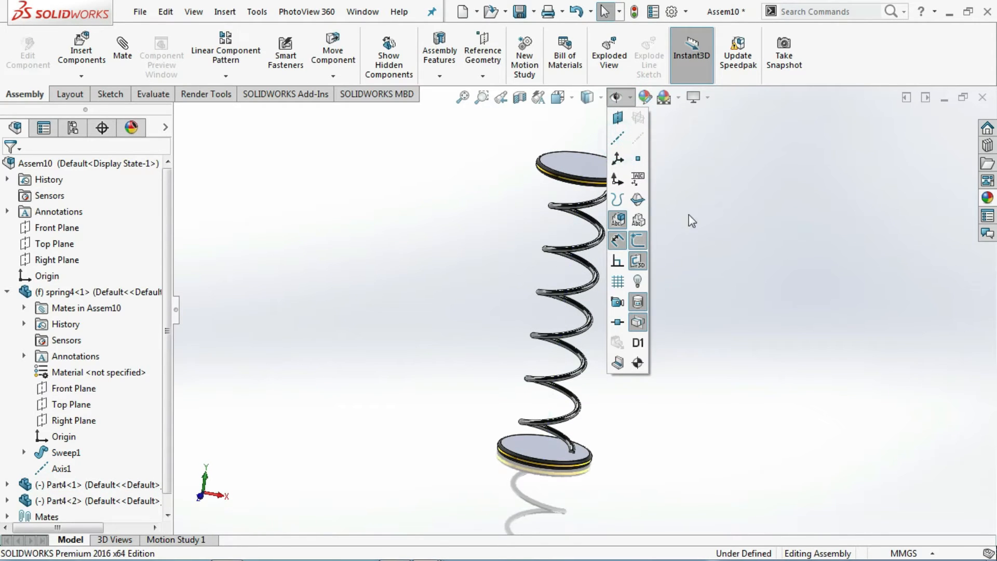
middle_drag(755, 225, 696, 224)
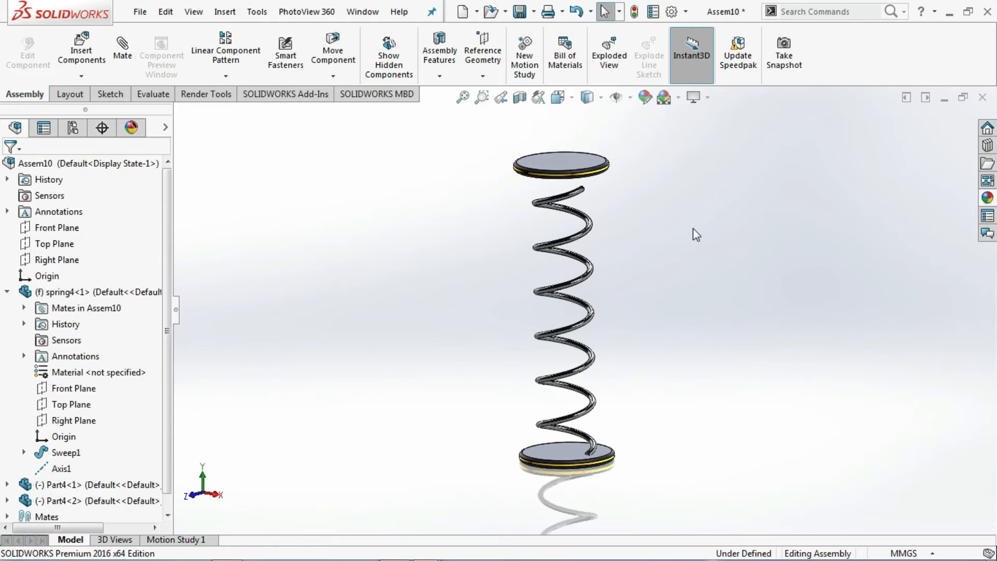
key(ctrl+s)
- Edit the spring4 component in the context of the assembly and show Sketch1 under Sweep1
click(546, 271)
right_click(109, 293)
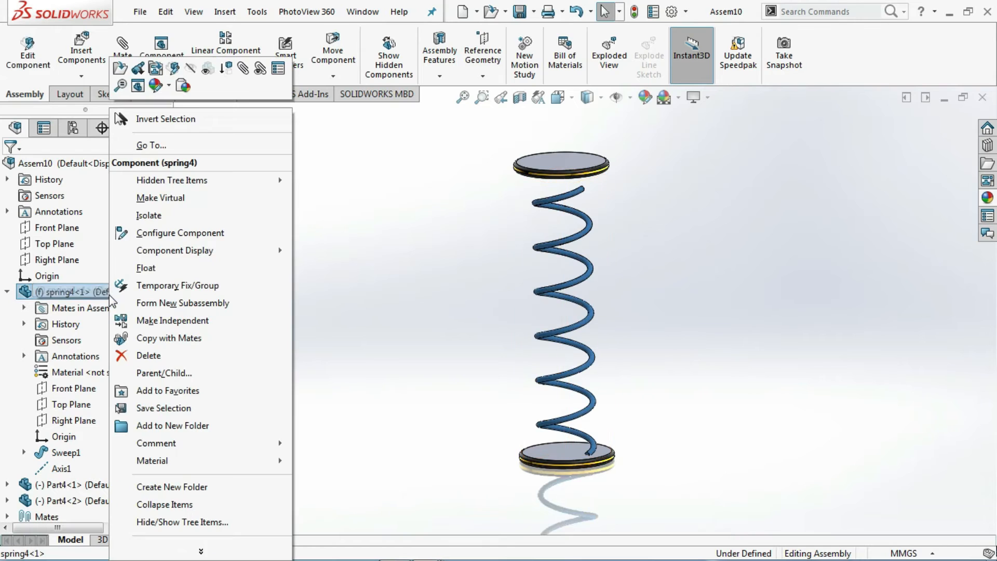
click(173, 69)
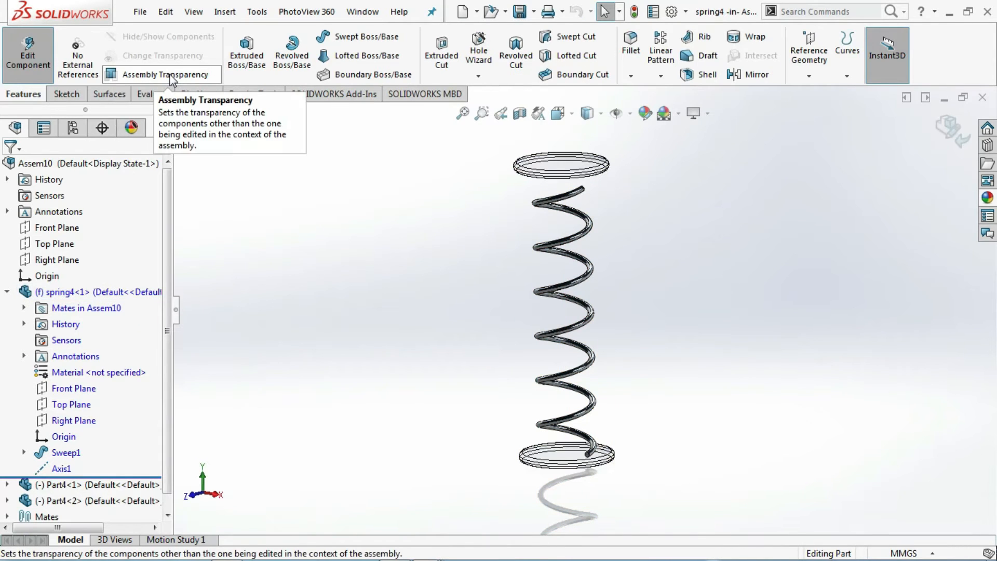
click(23, 452)
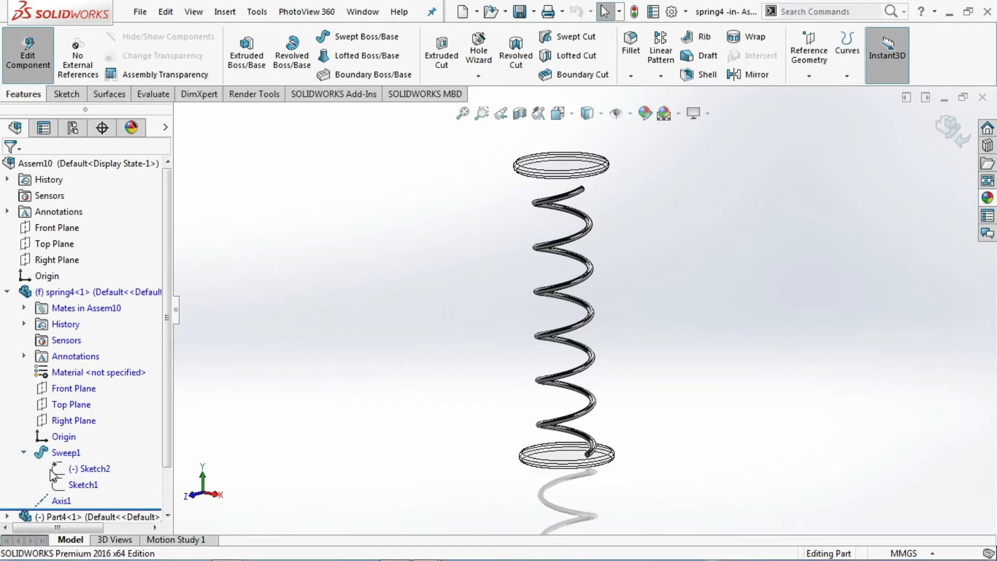
right_click(61, 484)
click(79, 313)
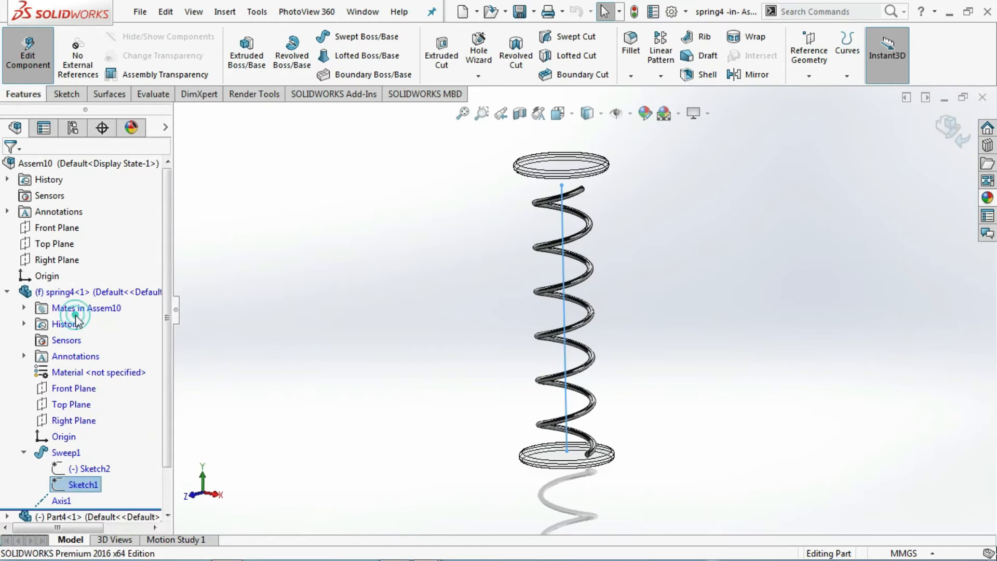
- Edit Sketch1 of the spring and delete the length dimension of its vertical line
right_click(77, 480)
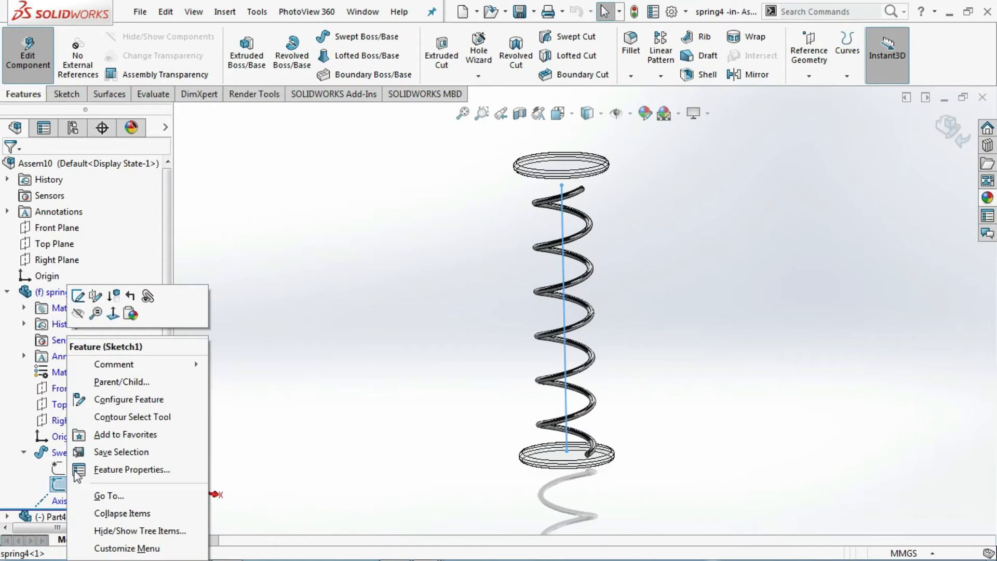
click(79, 297)
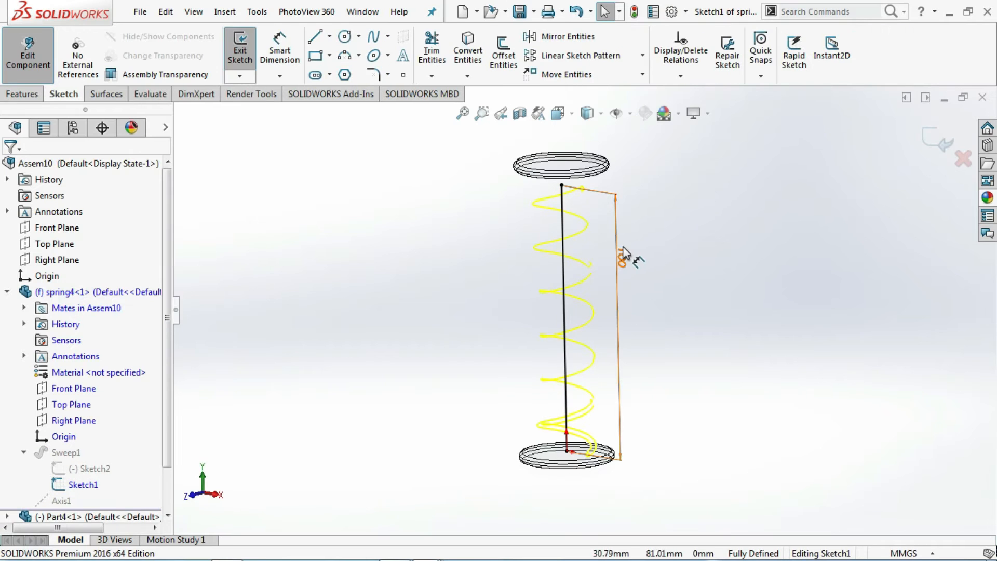
click(622, 258)
key(Delete)
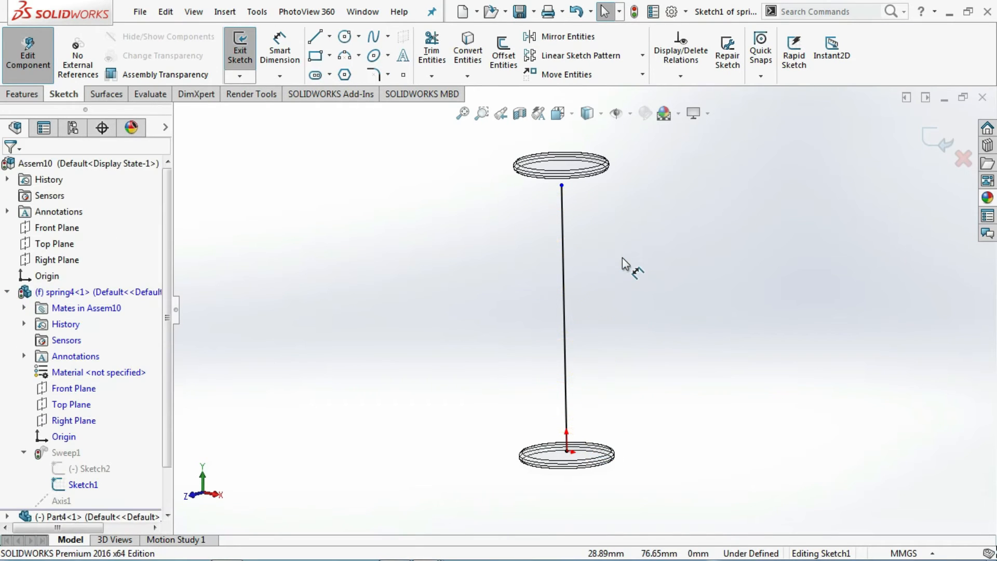
- Make the line's upper endpoint coincident with the upper disc's lower circular edge, and return to the assembly
scroll(613, 257, down, 2)
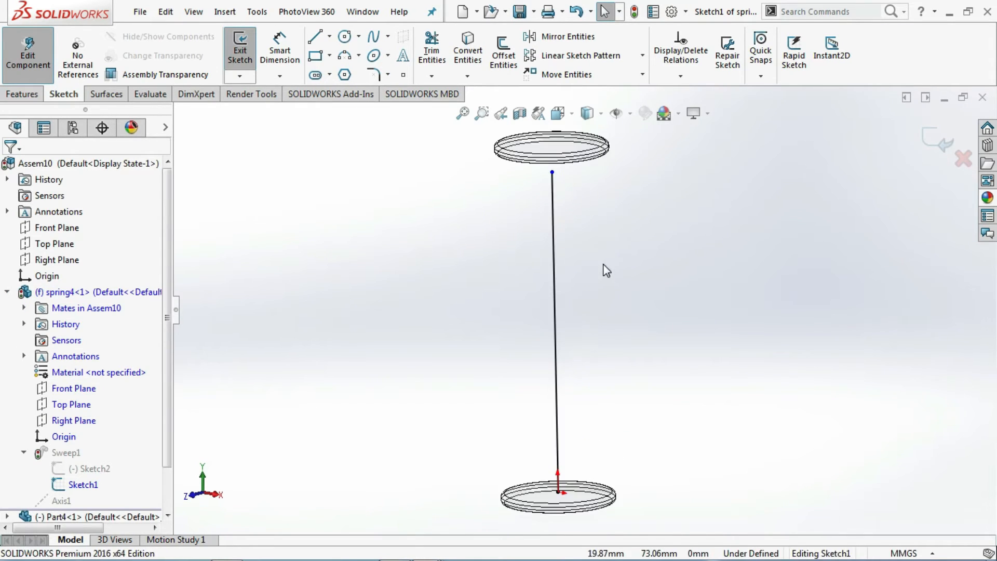
click(552, 171)
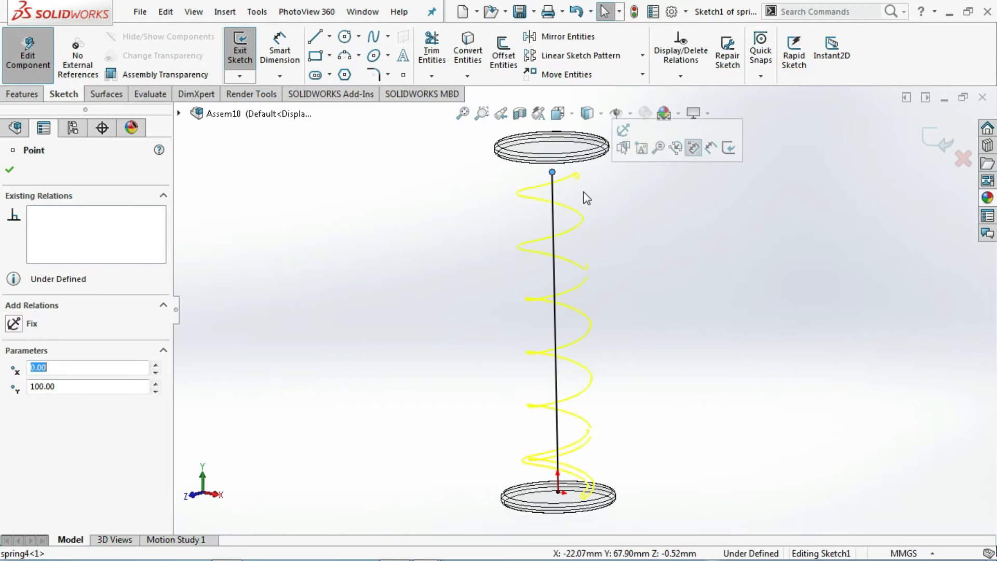
scroll(583, 160, down, 2)
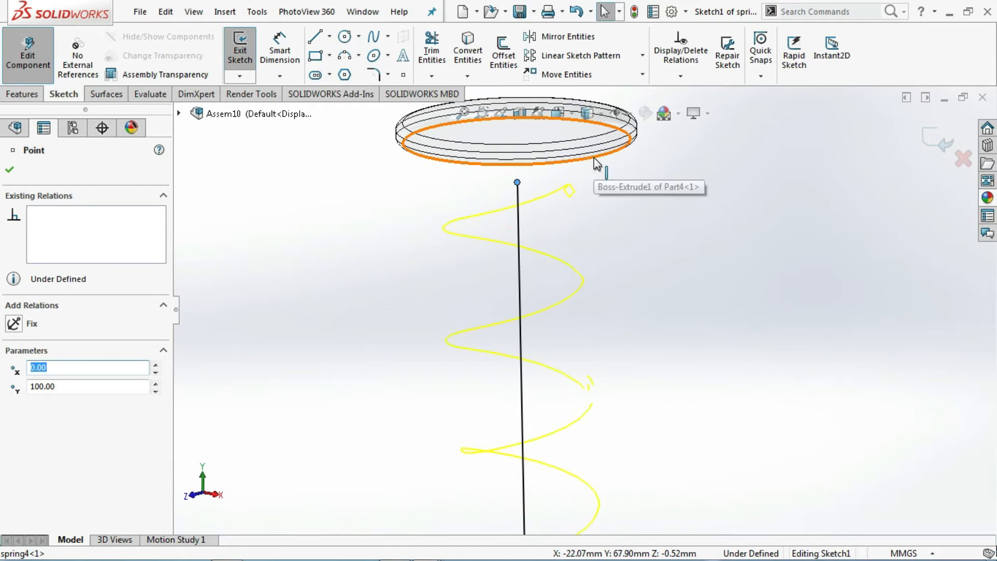
ctrl+click(594, 158)
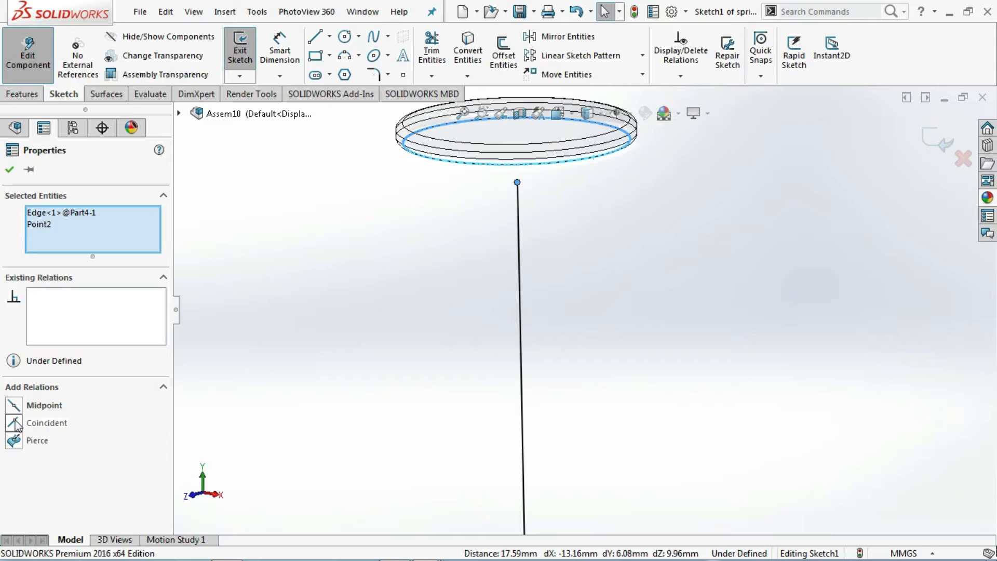
click(14, 423)
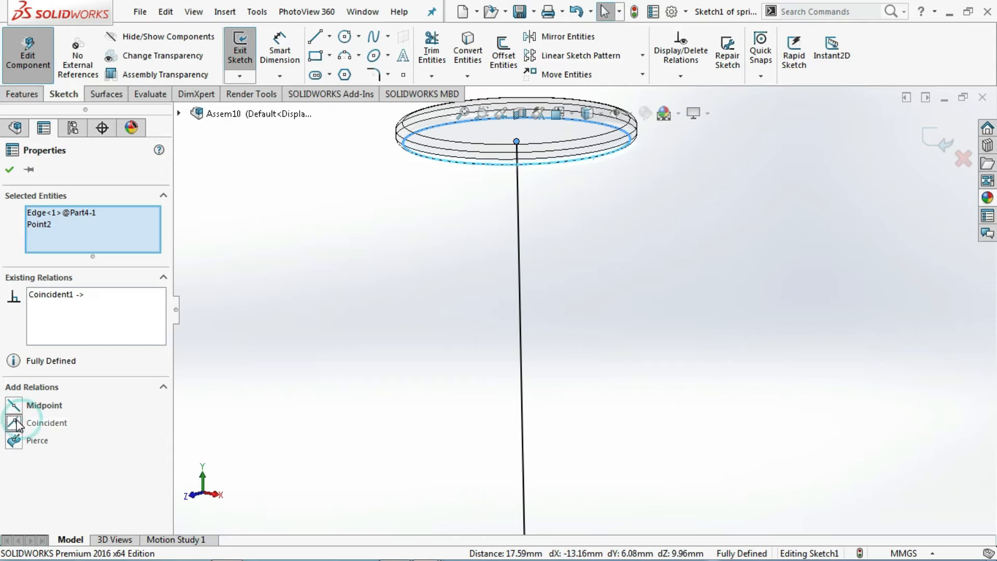
click(9, 169)
click(925, 143)
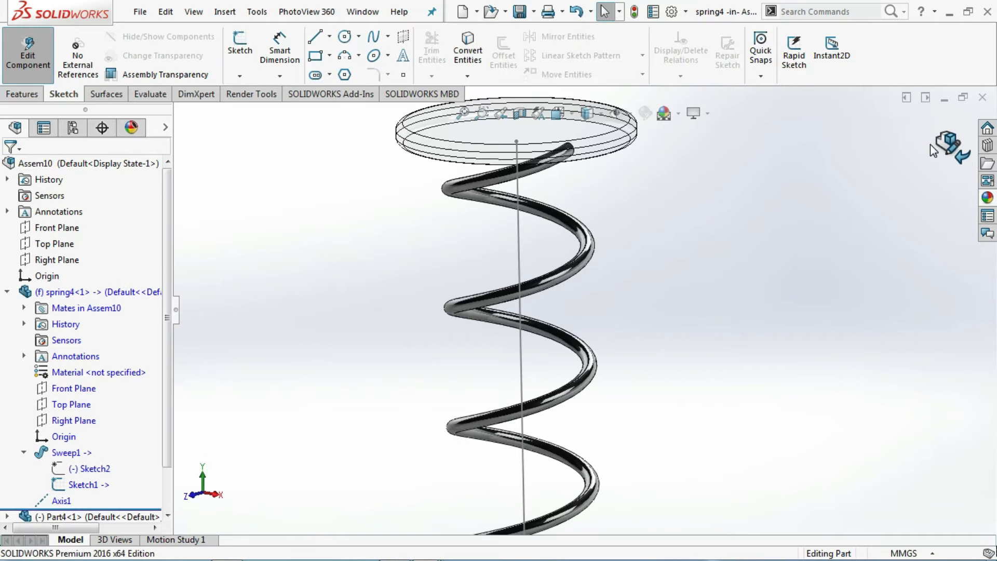
click(942, 149)
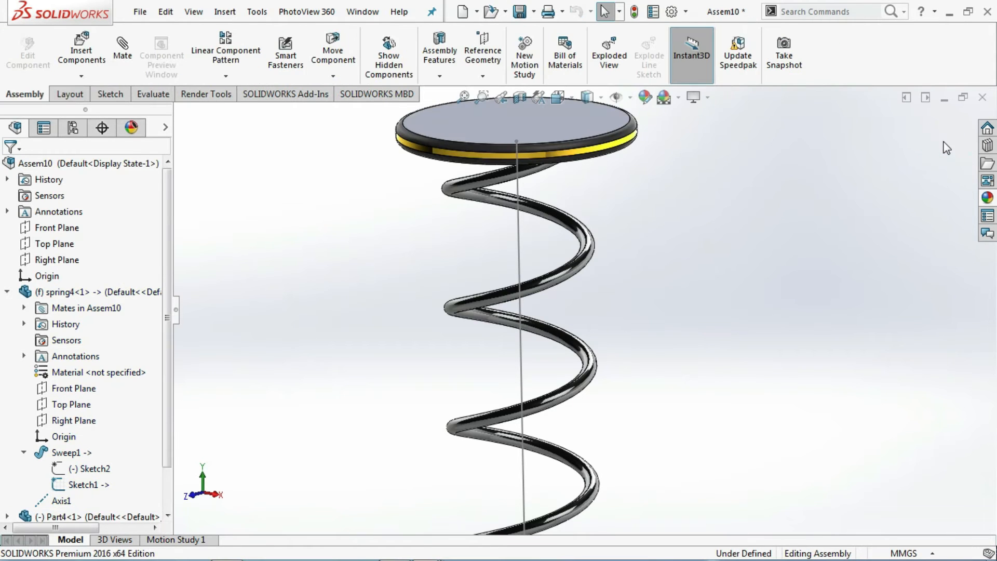
- Hide the spring's vertical line sketch in the assembly
scroll(643, 336, up, 5)
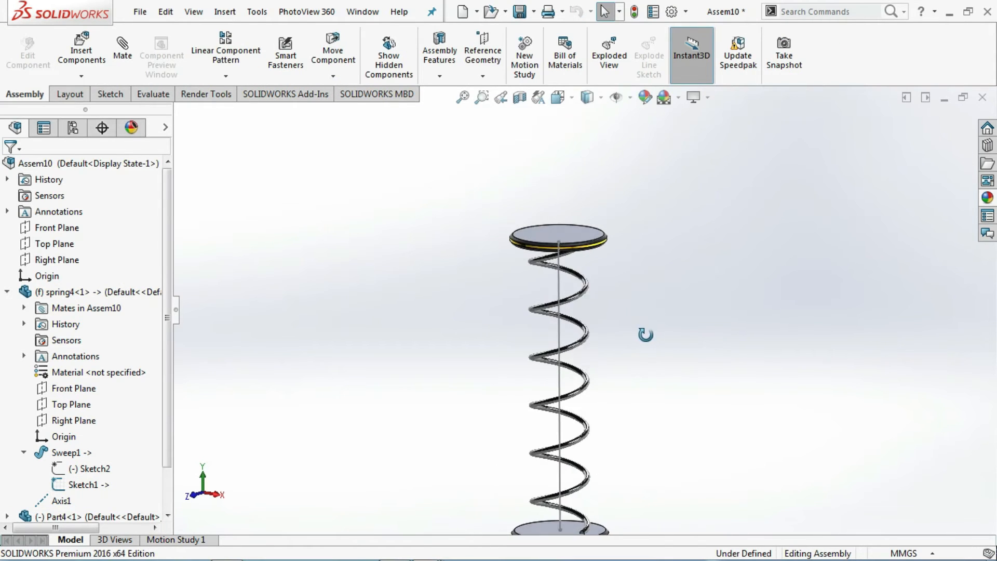
right_click(558, 285)
click(591, 269)
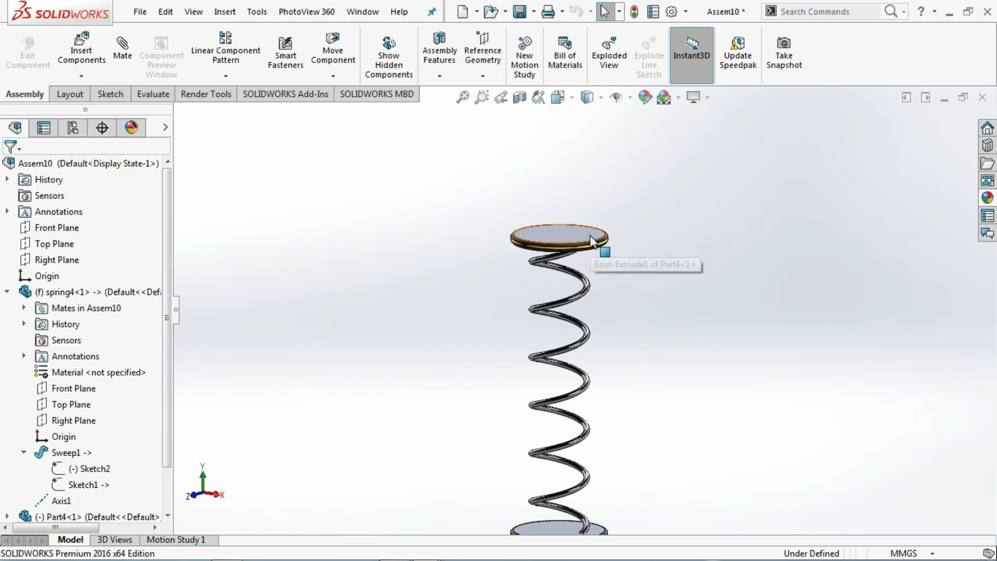
- Move the upper disc down along the axis and back up, rebuilding the assembly after each move so the spring follows
drag(591, 240, 595, 360)
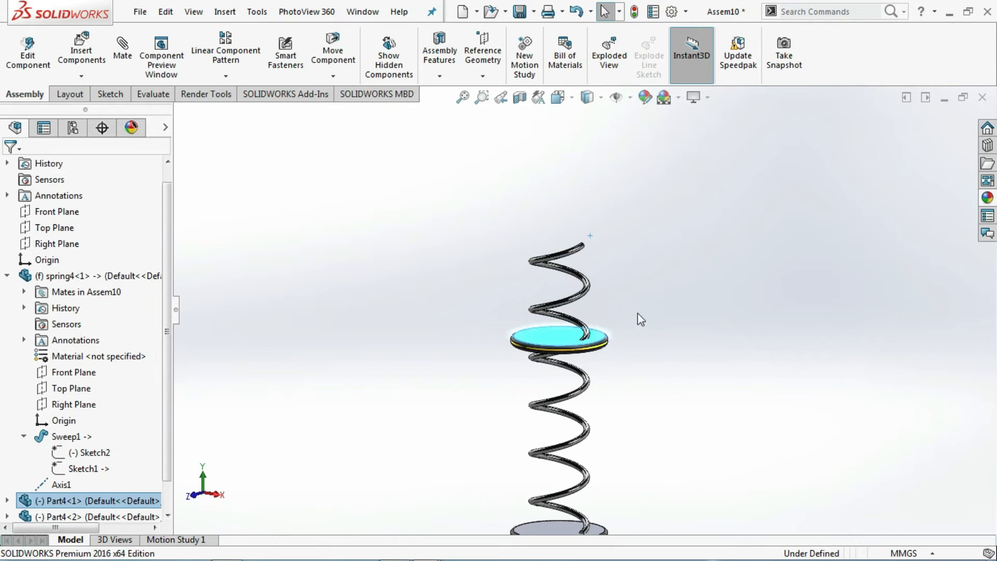
click(637, 16)
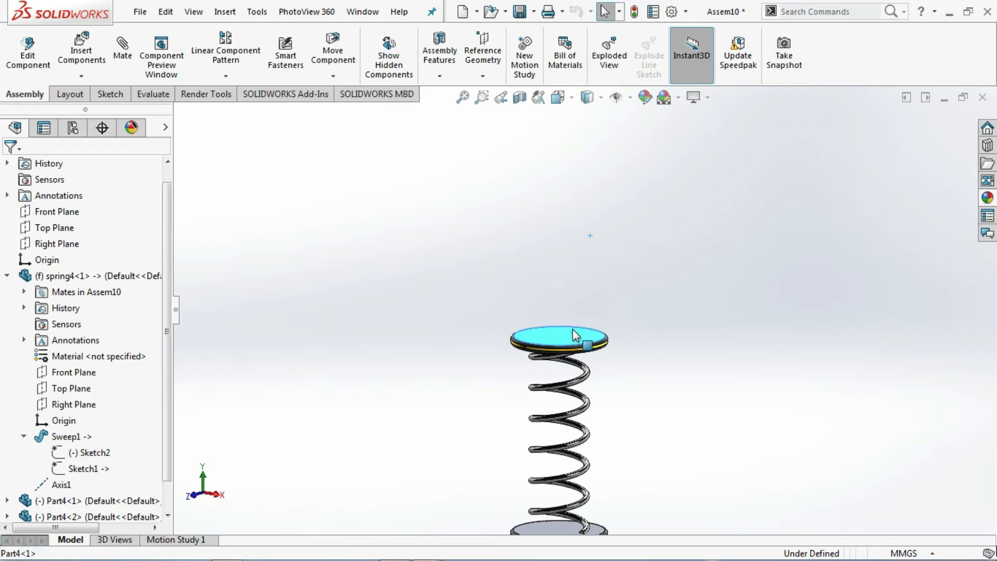
drag(572, 333, 609, 171)
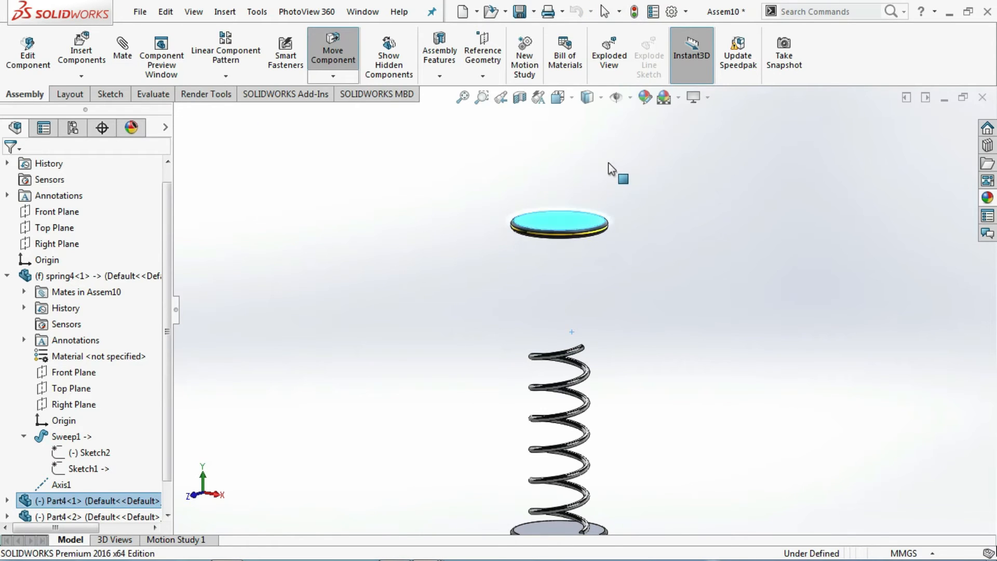
key(Escape)
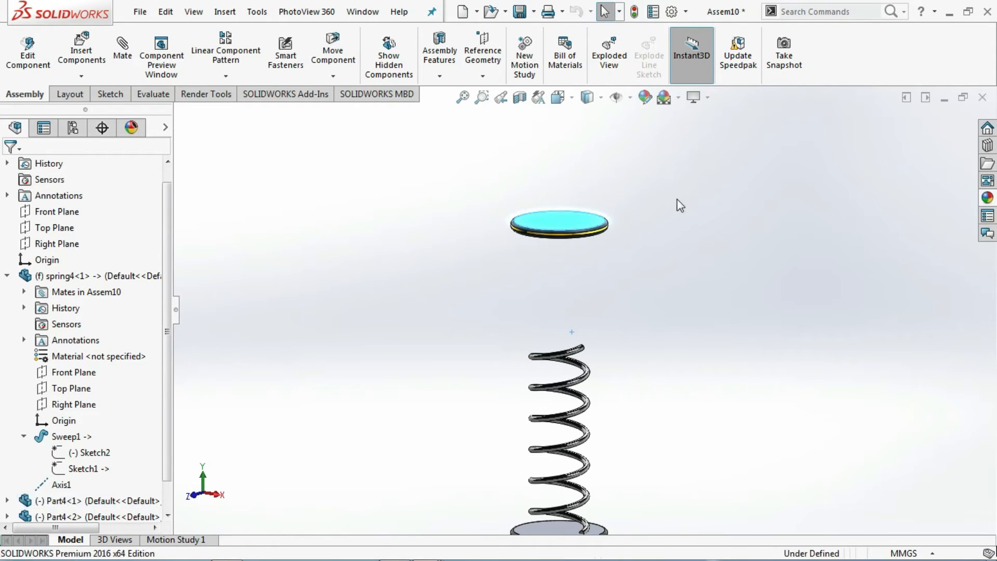
click(677, 215)
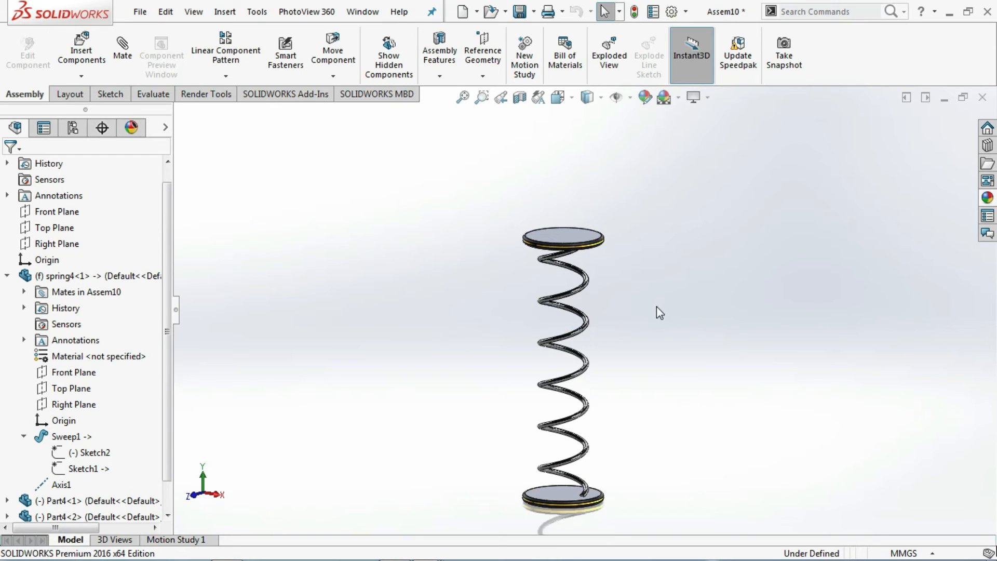
- Save the assembly together with the modified spring4 part
key(ctrl+s)
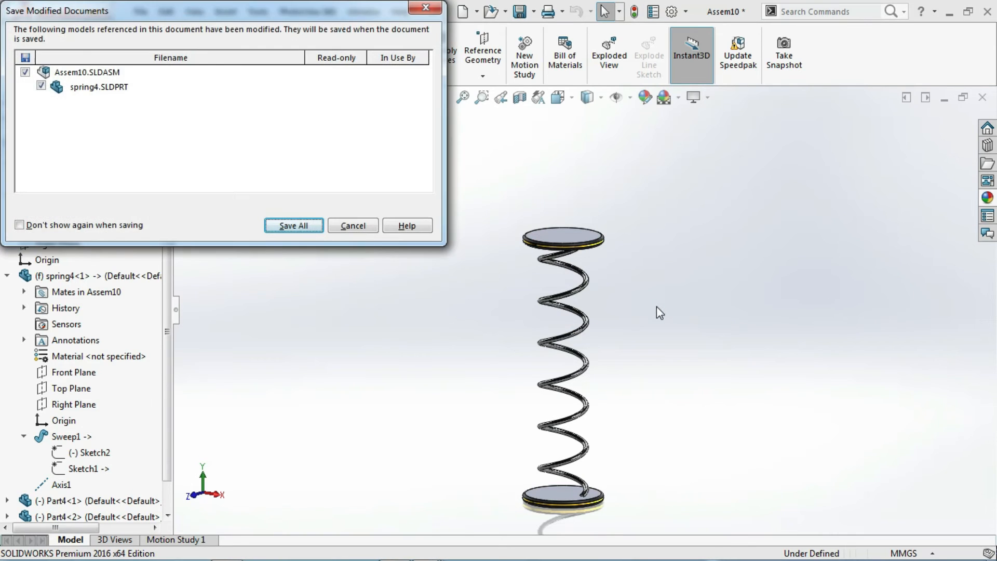
click(298, 230)
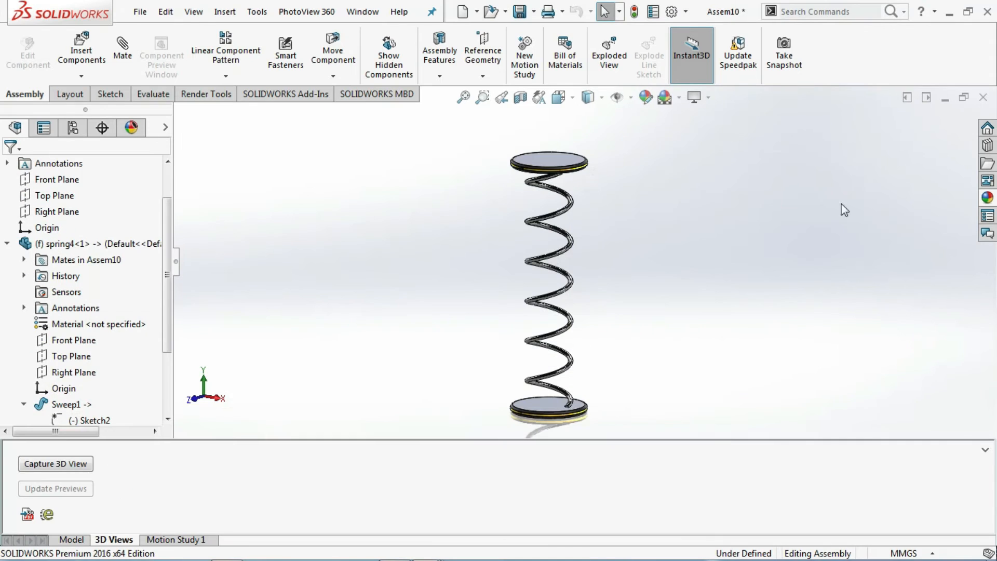
- Open Motion Study 1 and set the animation's duration to 6 seconds
click(177, 539)
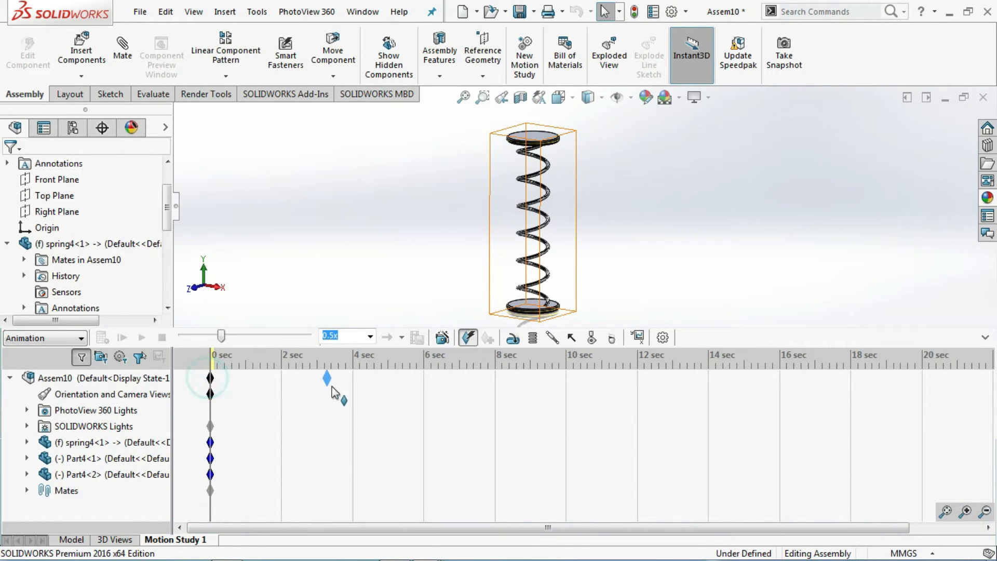
drag(424, 384, 423, 381)
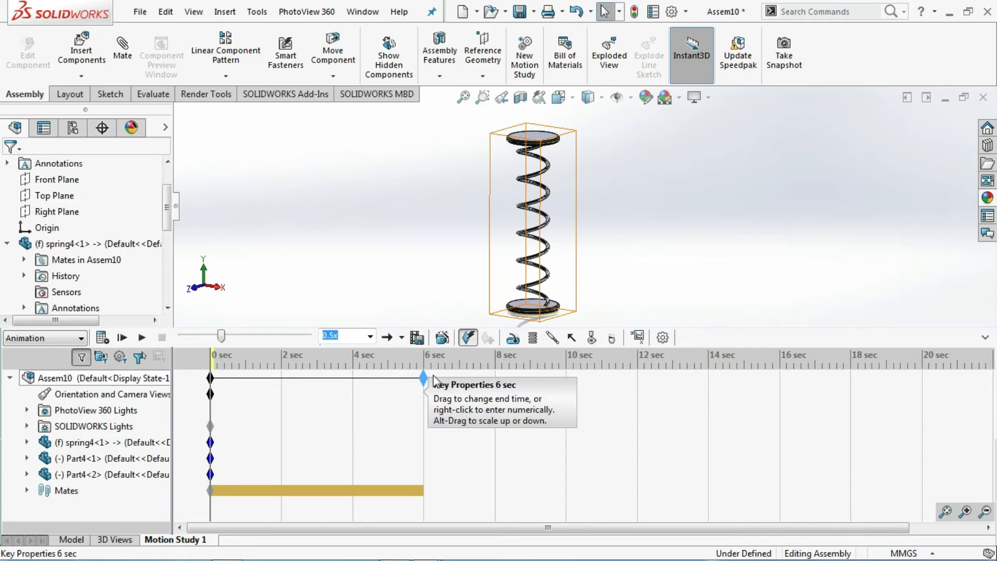
- Add an oscillating linear motor of 100 mm at 1 Hz, directed downward on the upper disc's top face, and play the animation
click(517, 340)
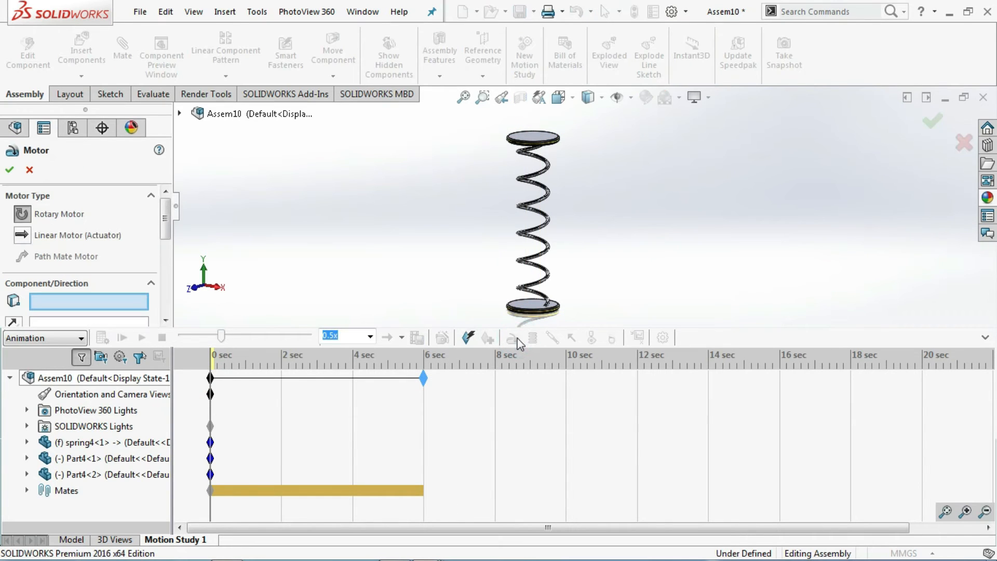
click(525, 135)
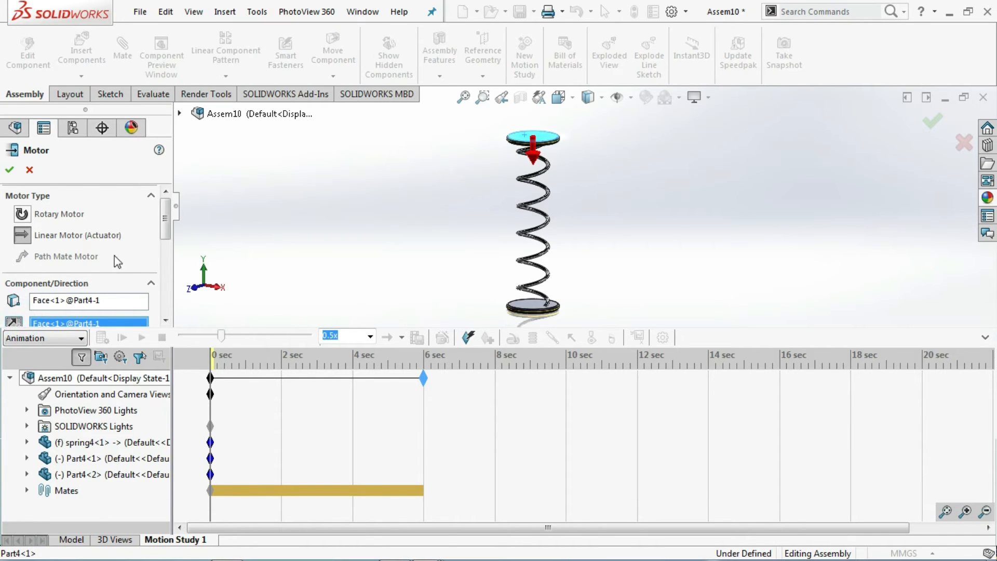
scroll(170, 221, down, 5)
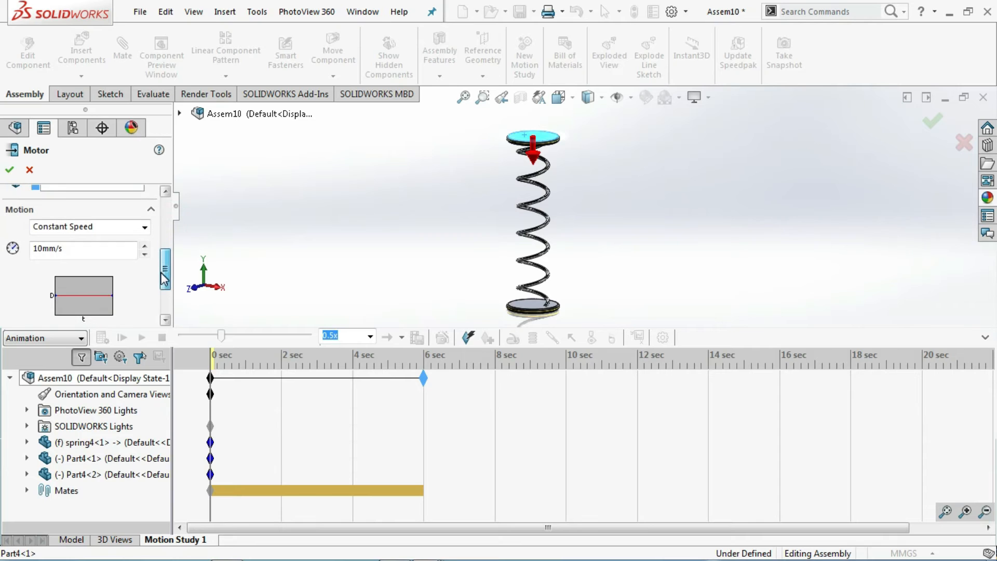
click(144, 224)
click(126, 259)
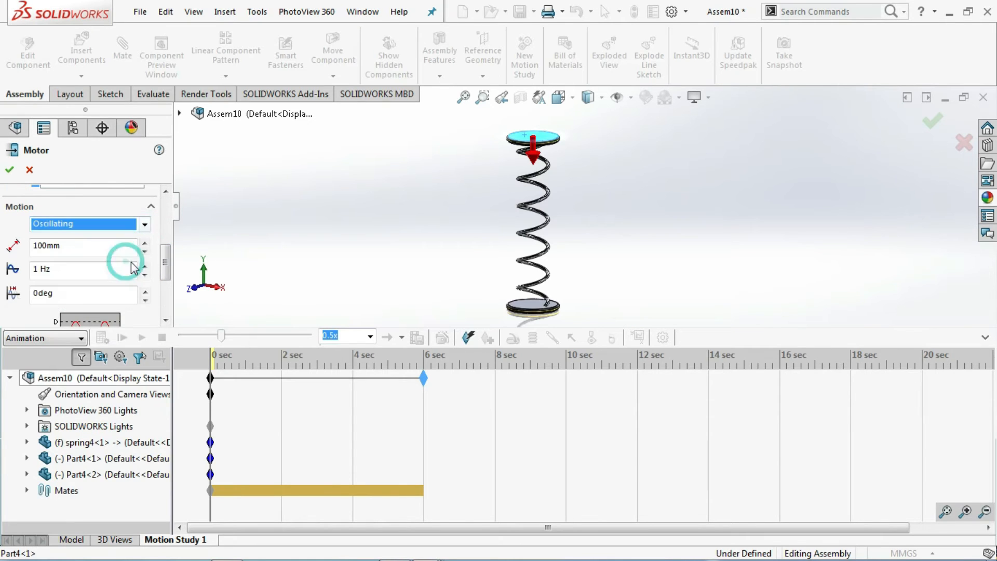
scroll(85, 252, down, 2)
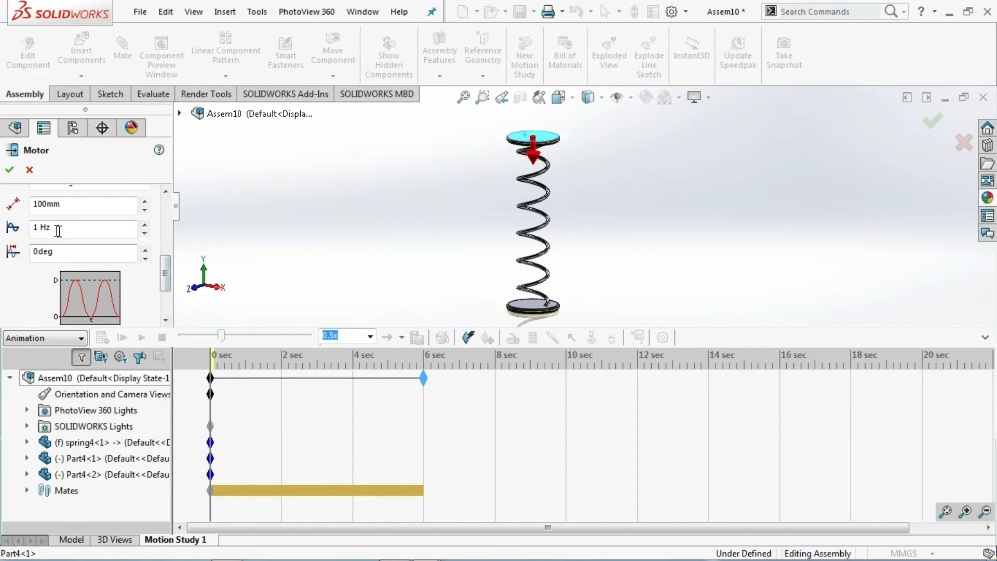
drag(167, 274, 166, 303)
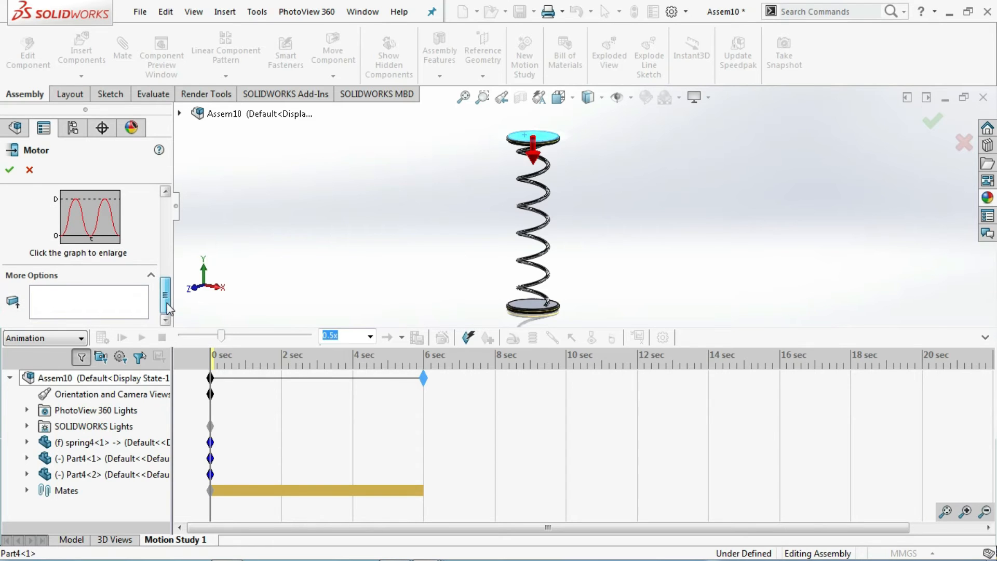
click(10, 170)
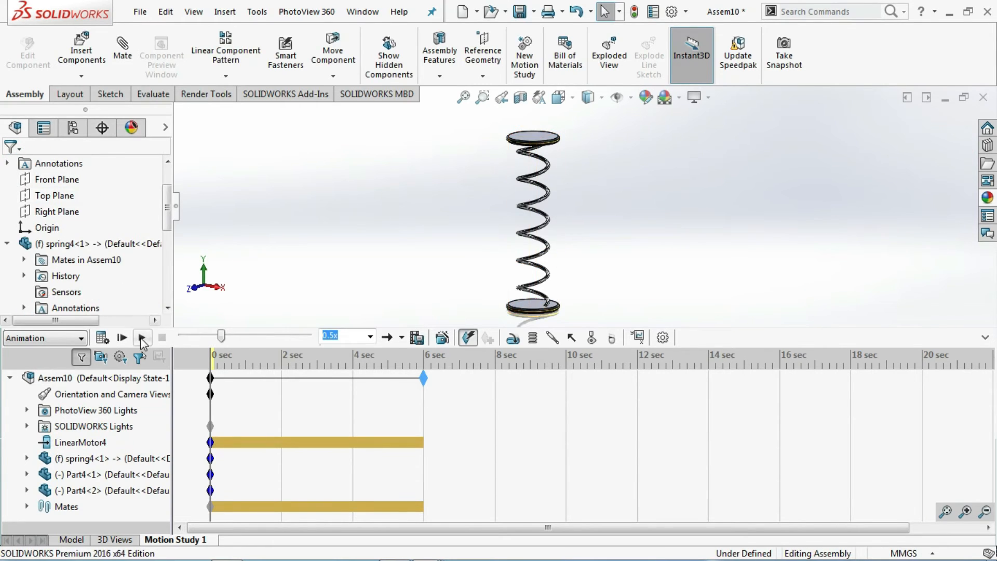
click(141, 338)
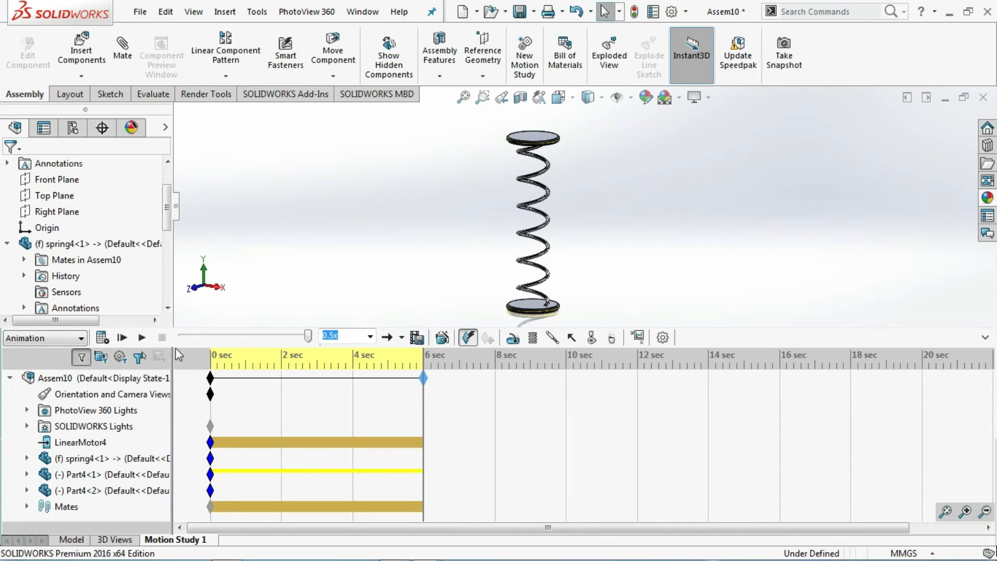
- Set the linear motor's oscillation displacement to 70 mm and replay the animation
right_click(83, 443)
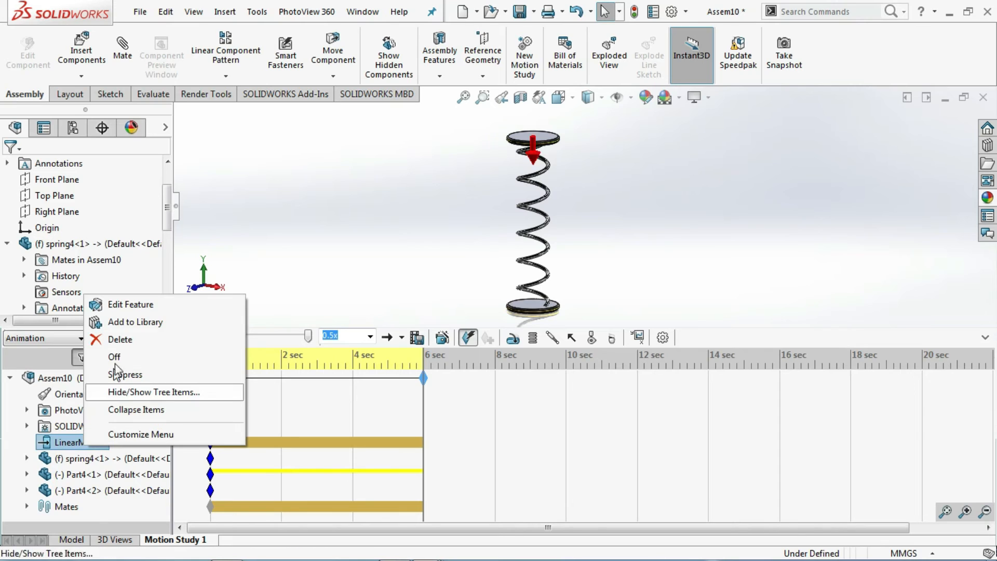
click(131, 306)
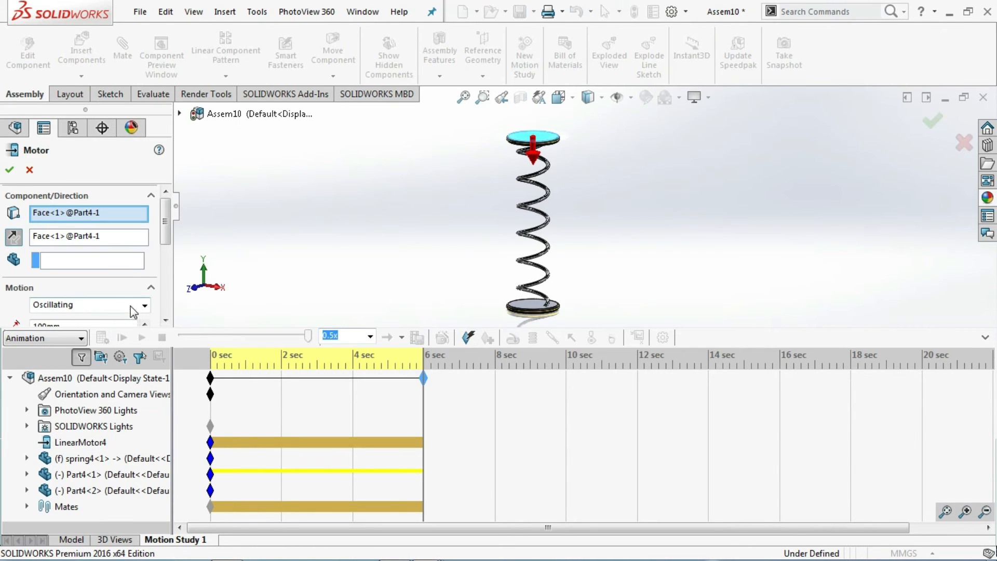
drag(165, 231, 156, 257)
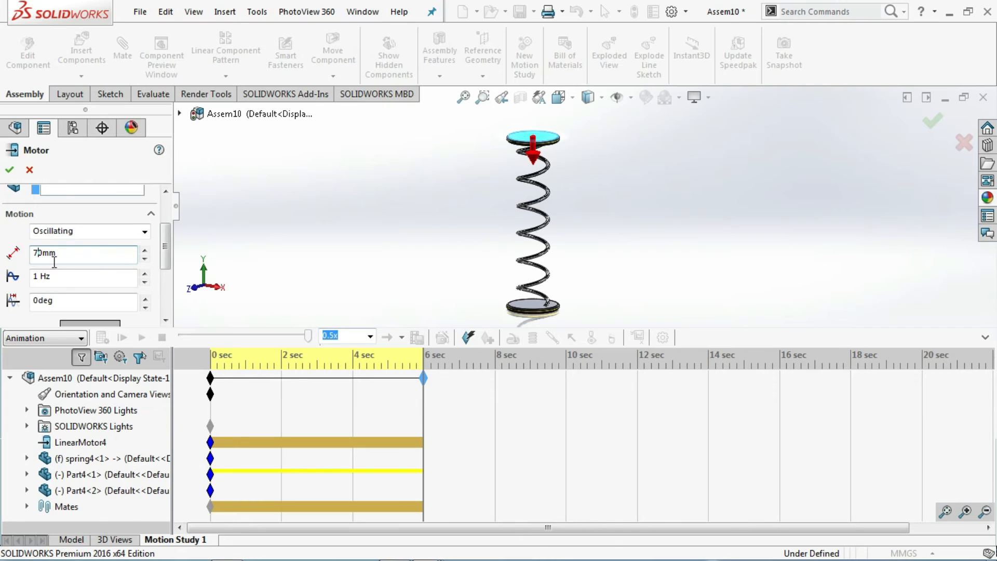
click(10, 170)
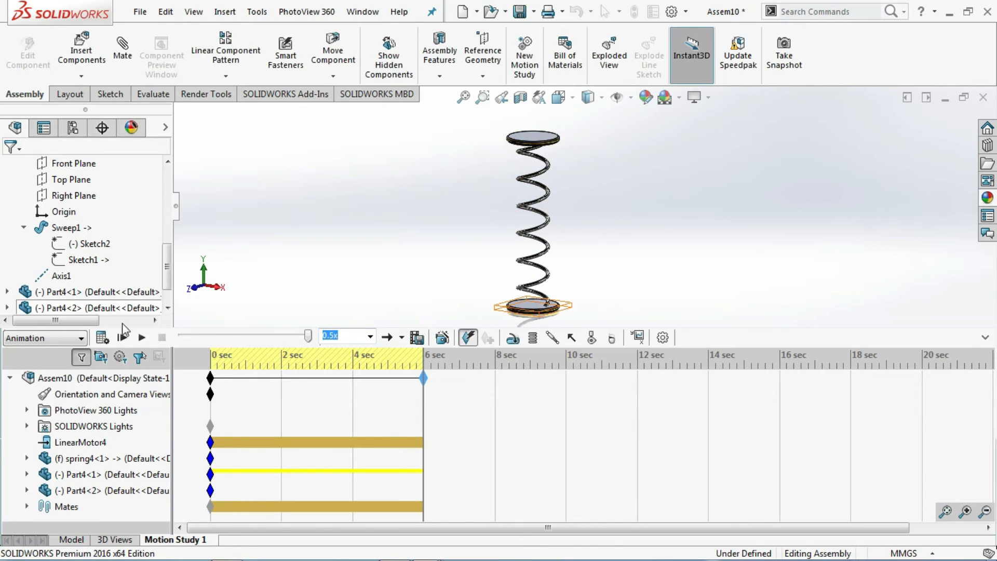
click(143, 340)
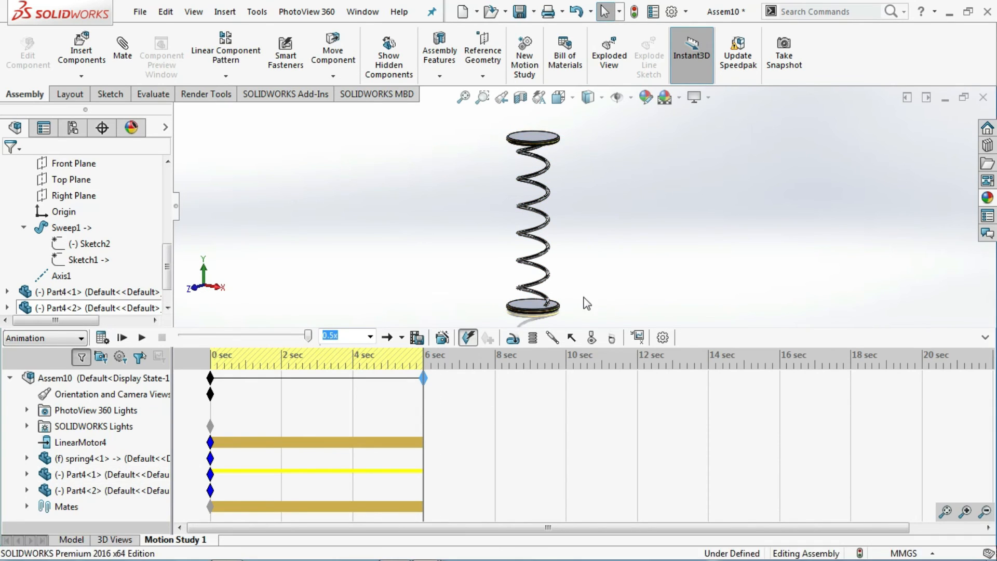
- Set up the animation export as a Microsoft AVI file with a 16:9 aspect ratio, using the SOLIDWORKS screen renderer
click(418, 339)
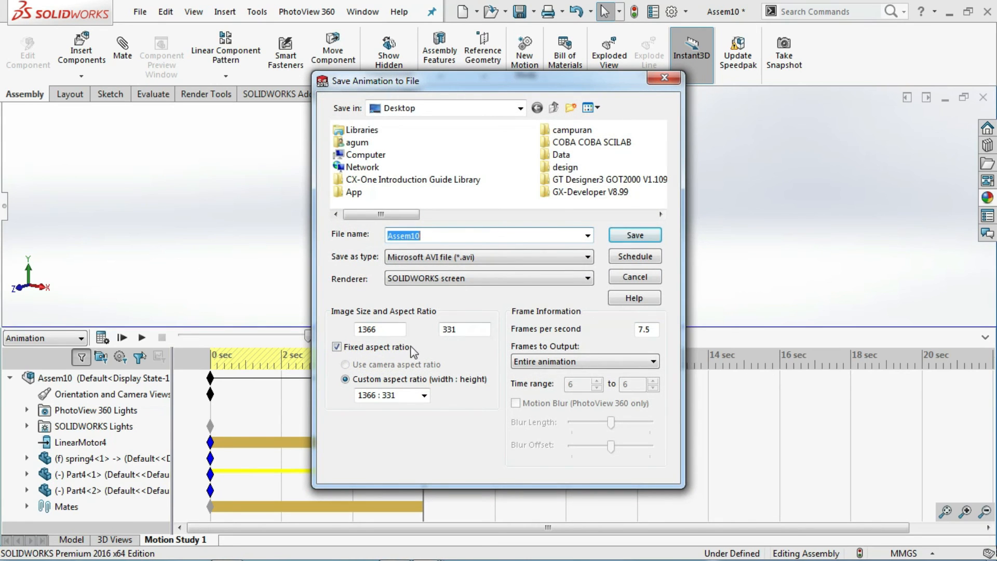
click(424, 396)
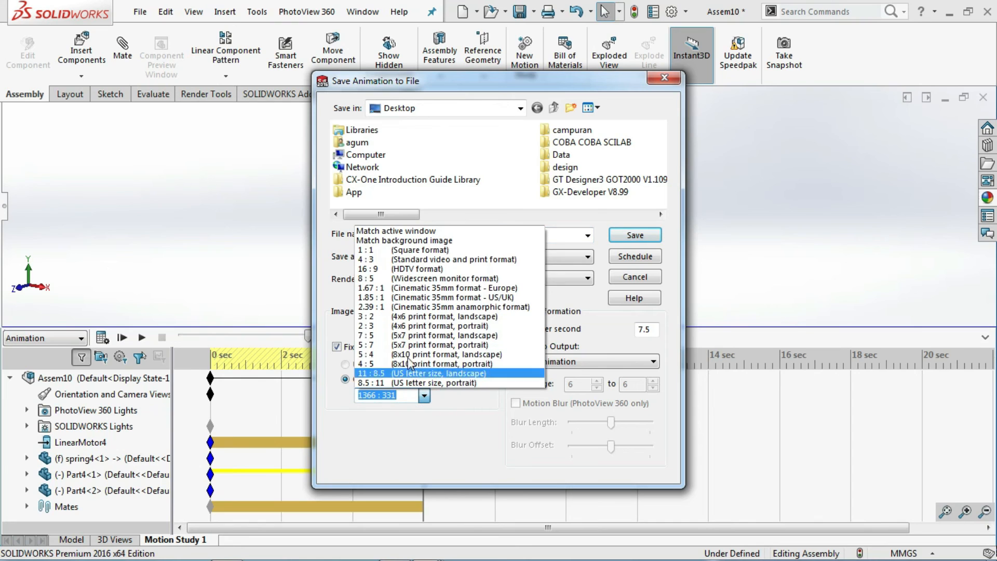
click(394, 269)
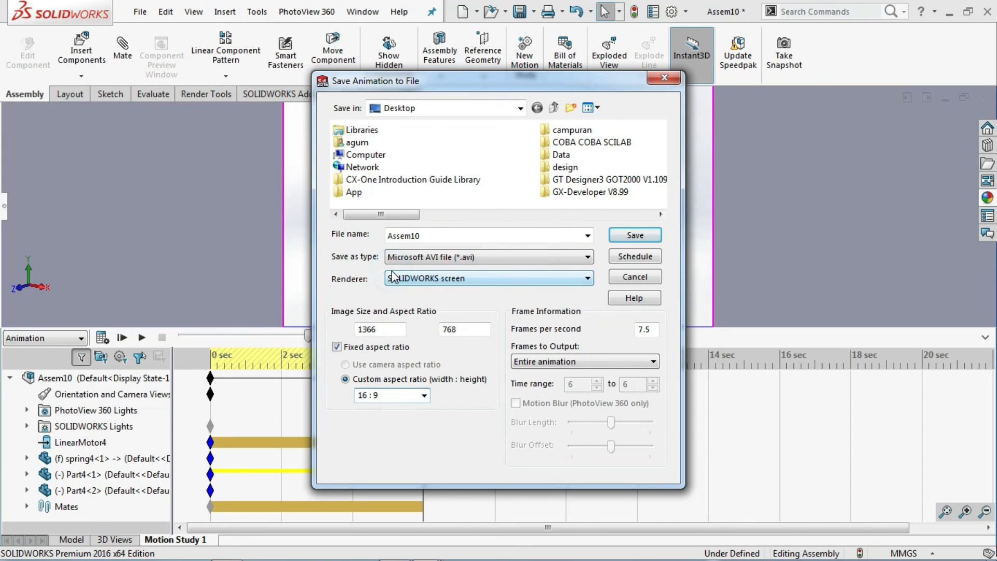
drag(507, 88, 267, 93)
click(276, 260)
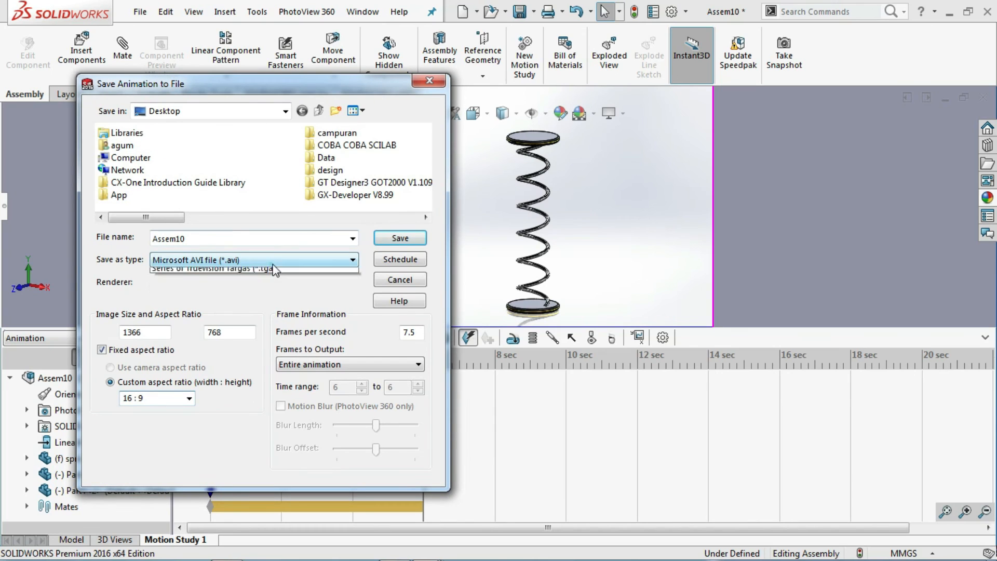
click(276, 275)
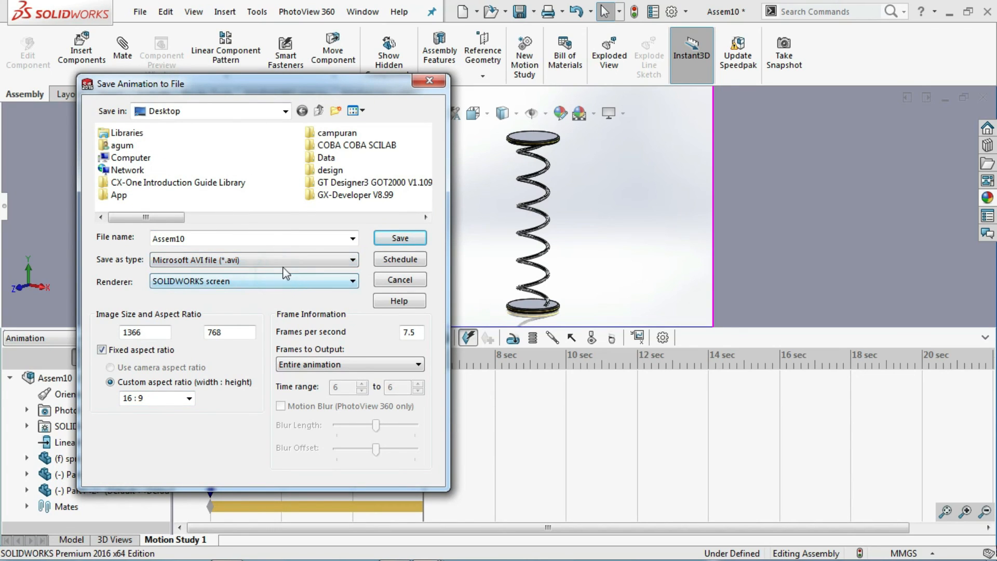
- Save the animation to the Desktop as Assem11.avi instead of replacing the existing Assem10.avi
click(390, 239)
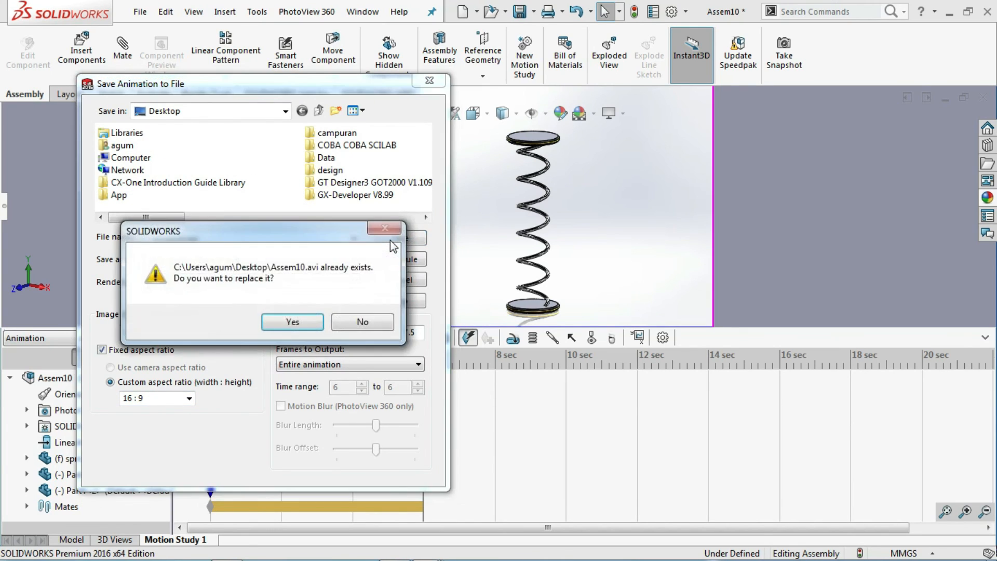
click(359, 319)
click(219, 238)
click(184, 239)
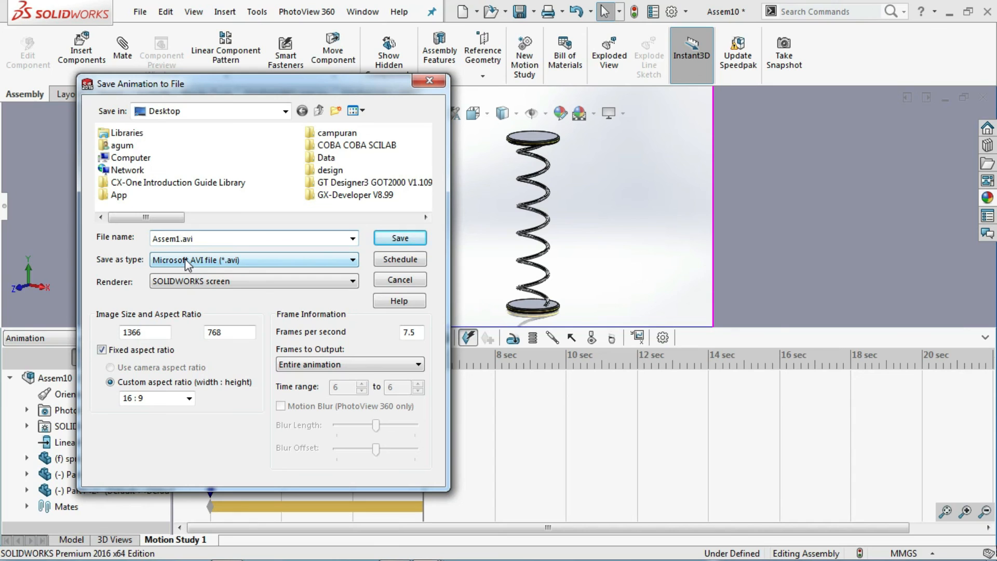
key(BackSpace)
text(1)
click(397, 238)
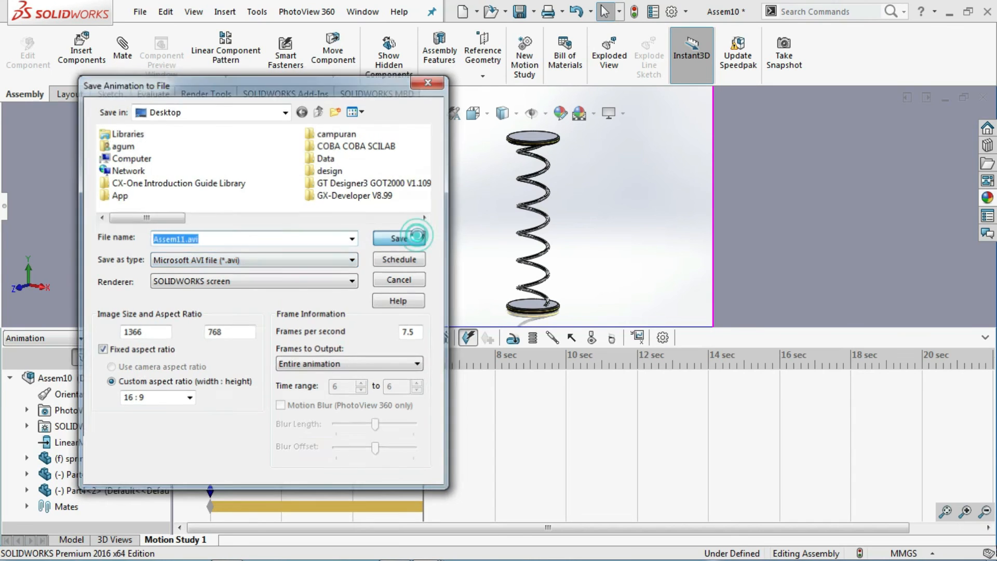
- Export the video with the Microsoft Video 1 compressor at compression quality 85
click(550, 250)
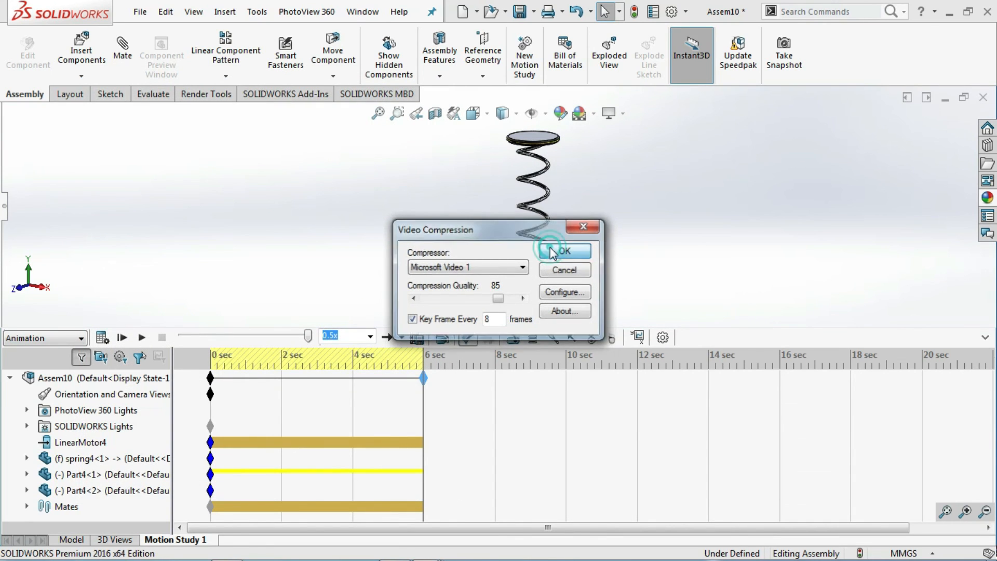
click(480, 333)
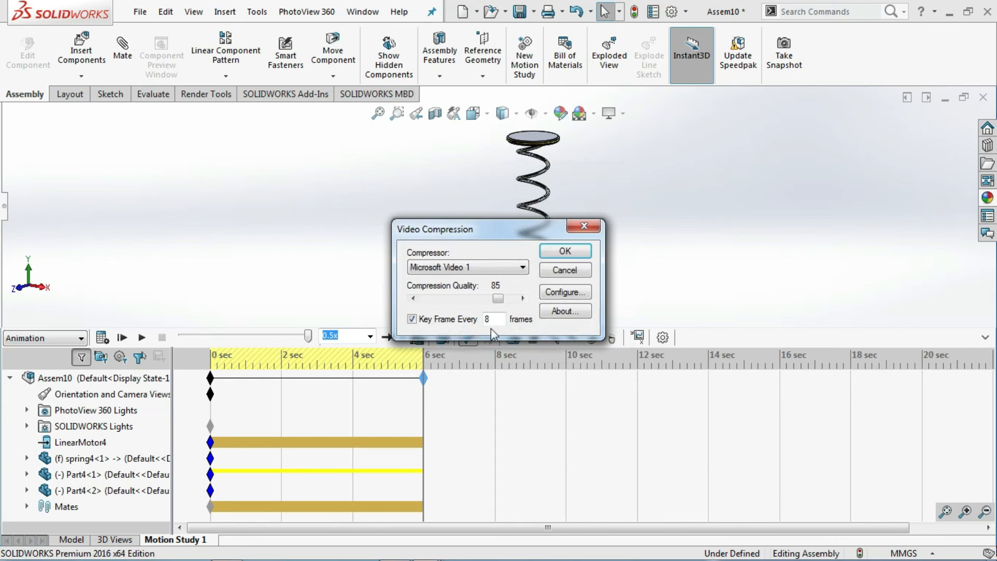
click(445, 320)
click(565, 251)
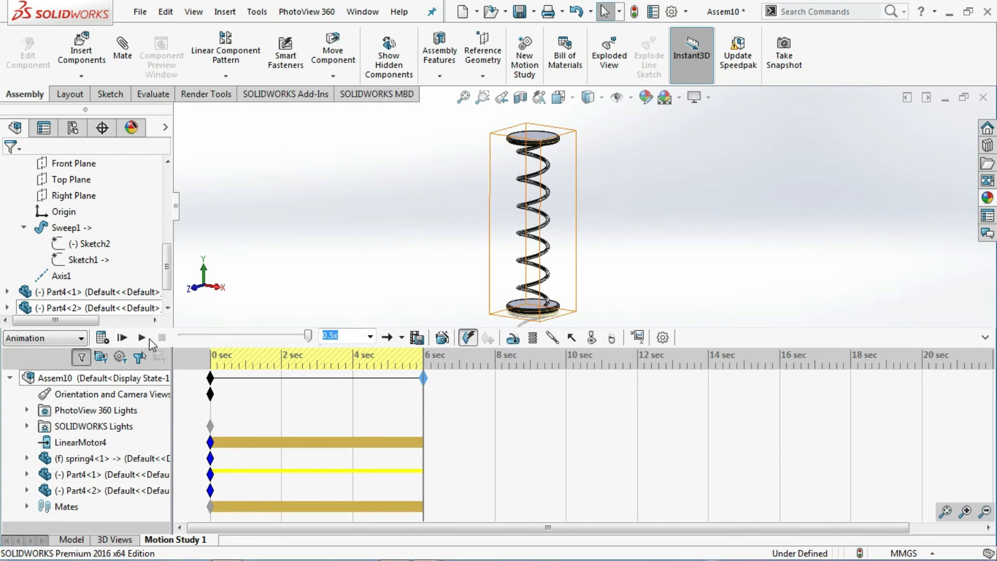
- Play the spring compression animation once more and stop it partway
click(142, 337)
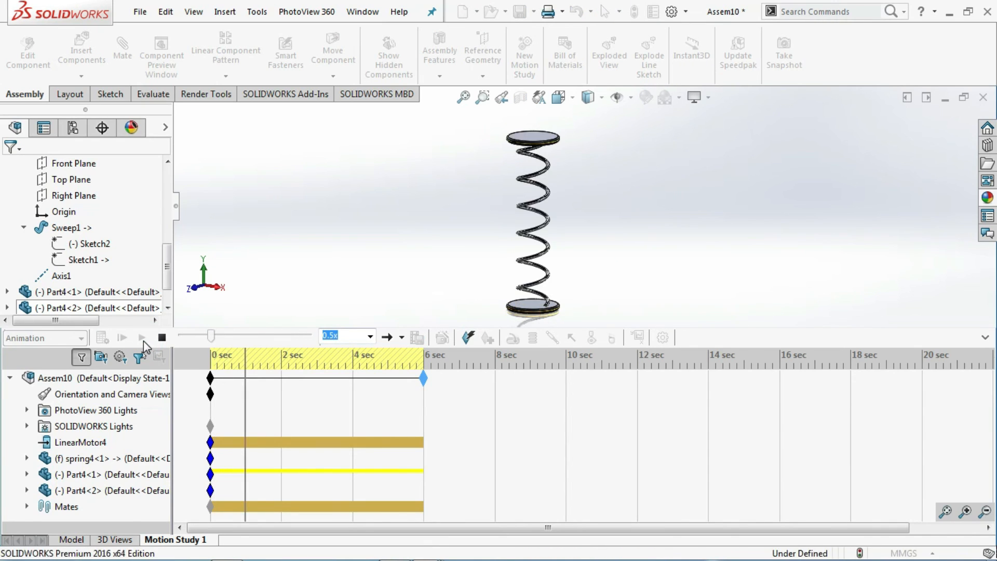
click(161, 337)
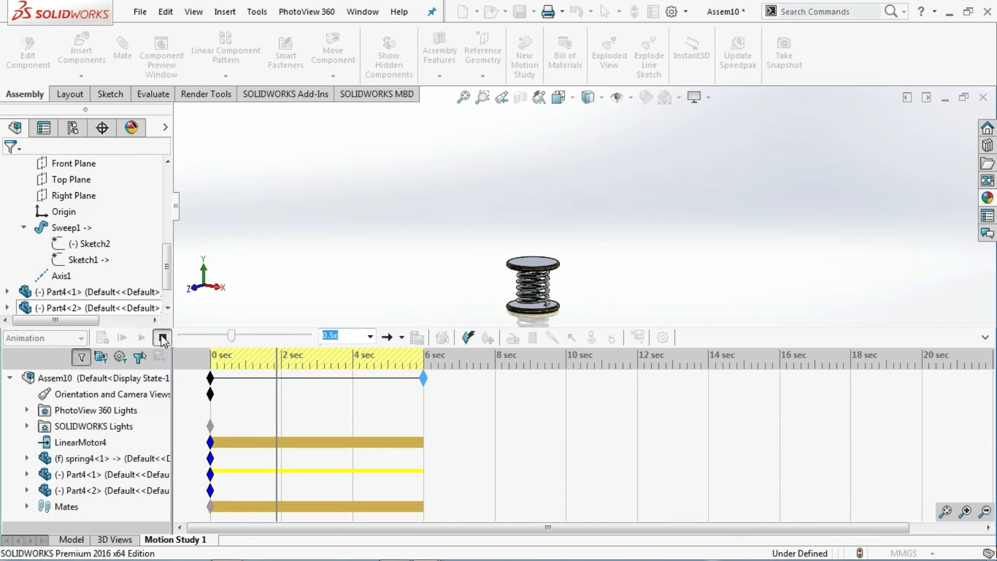